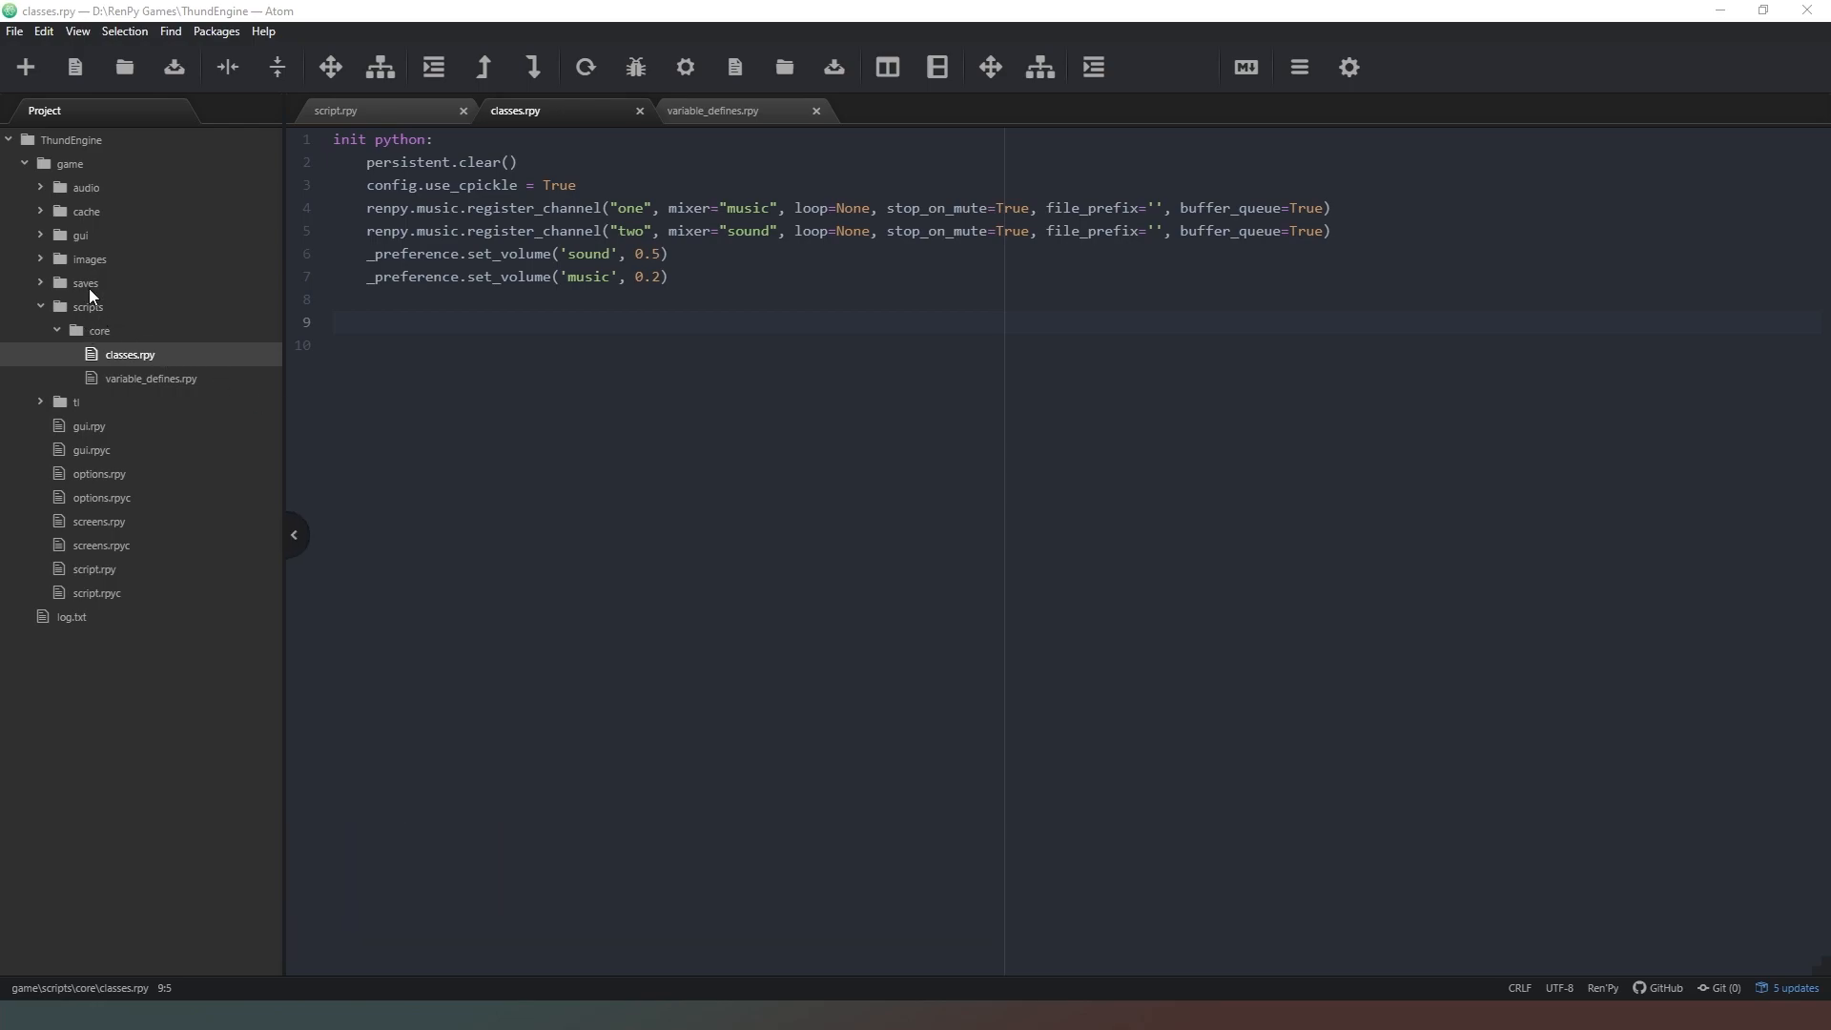
Create a new screens folder inside the project's scripts folder
right_click(90, 308)
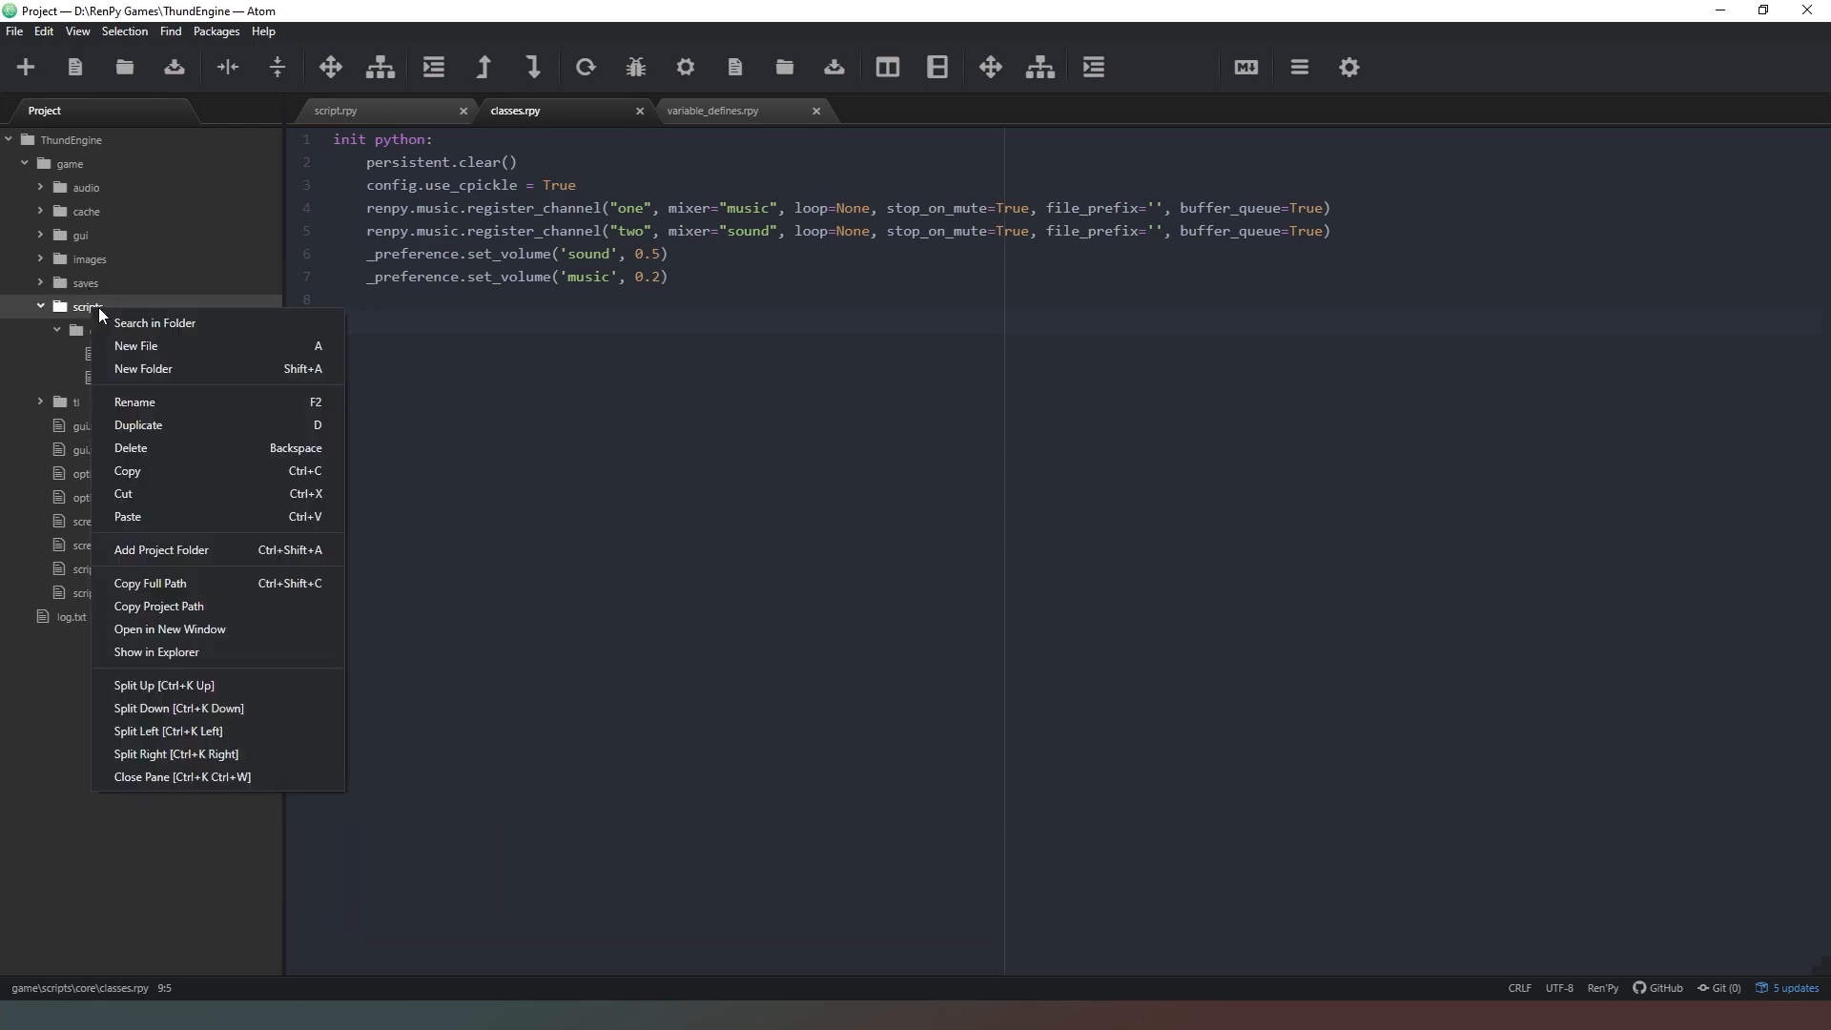
left_click(139, 368)
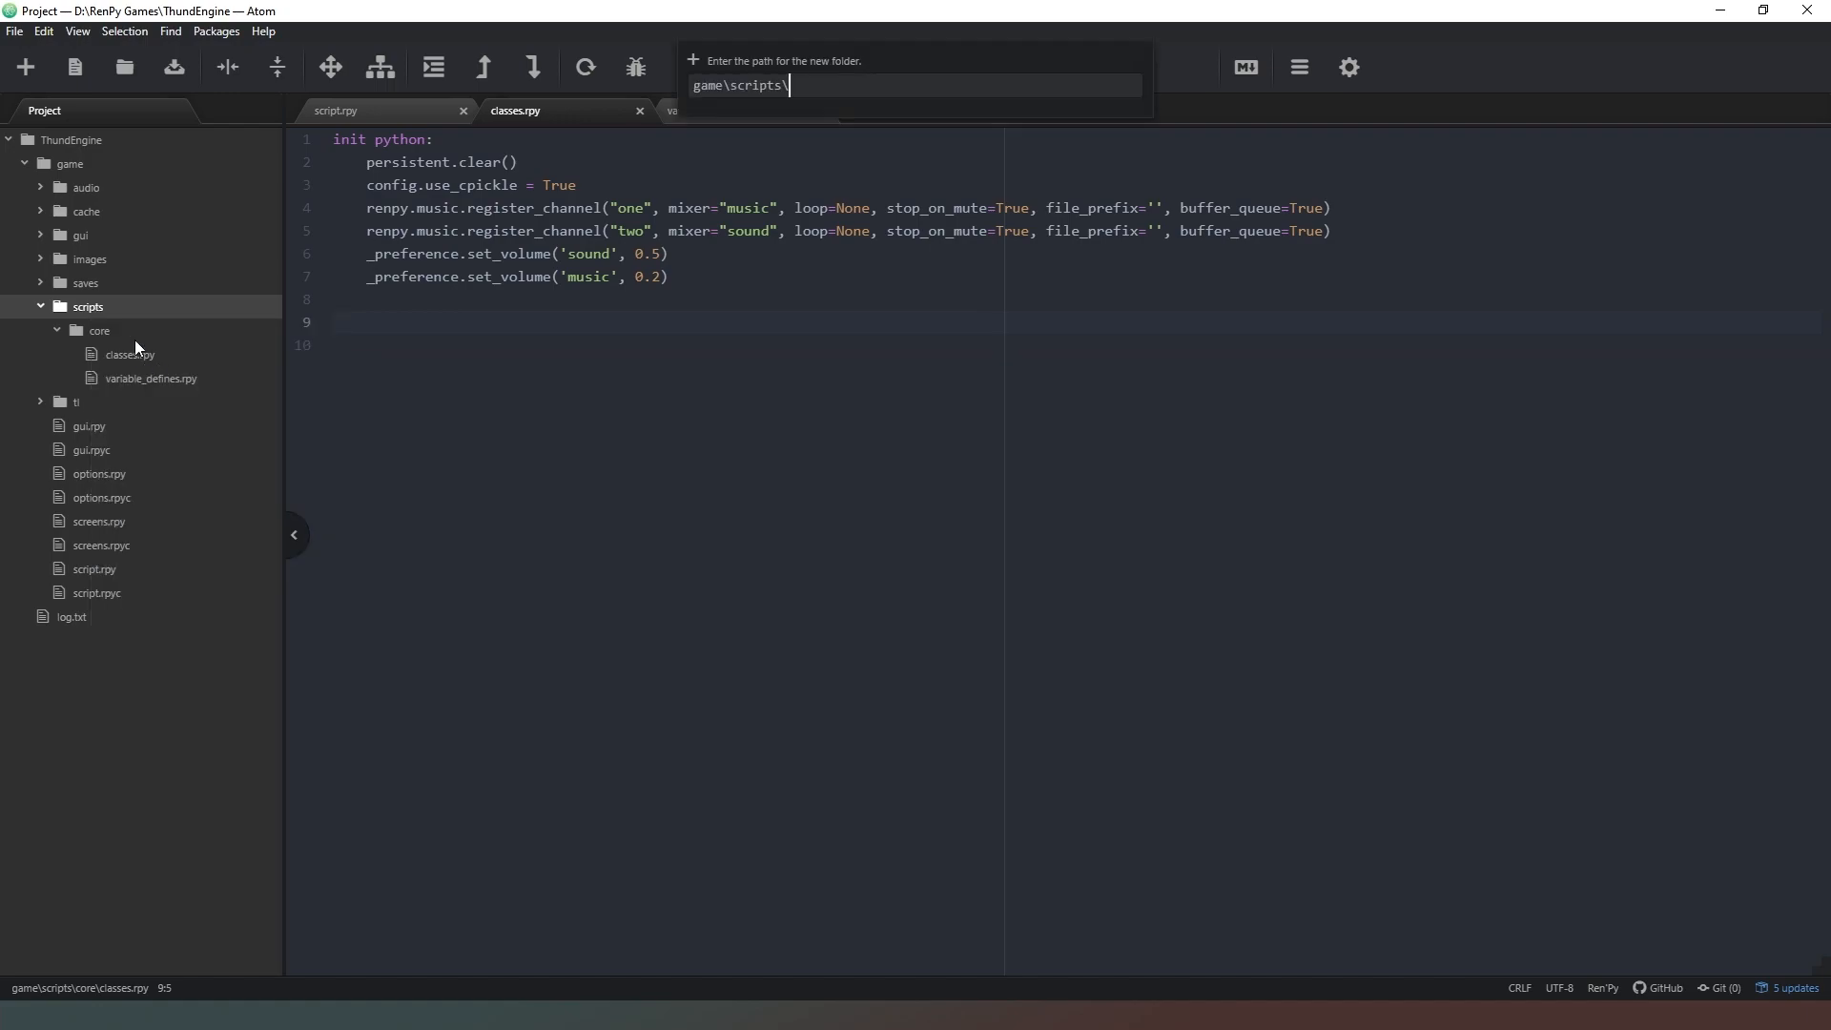
type("screens")
key("Return")
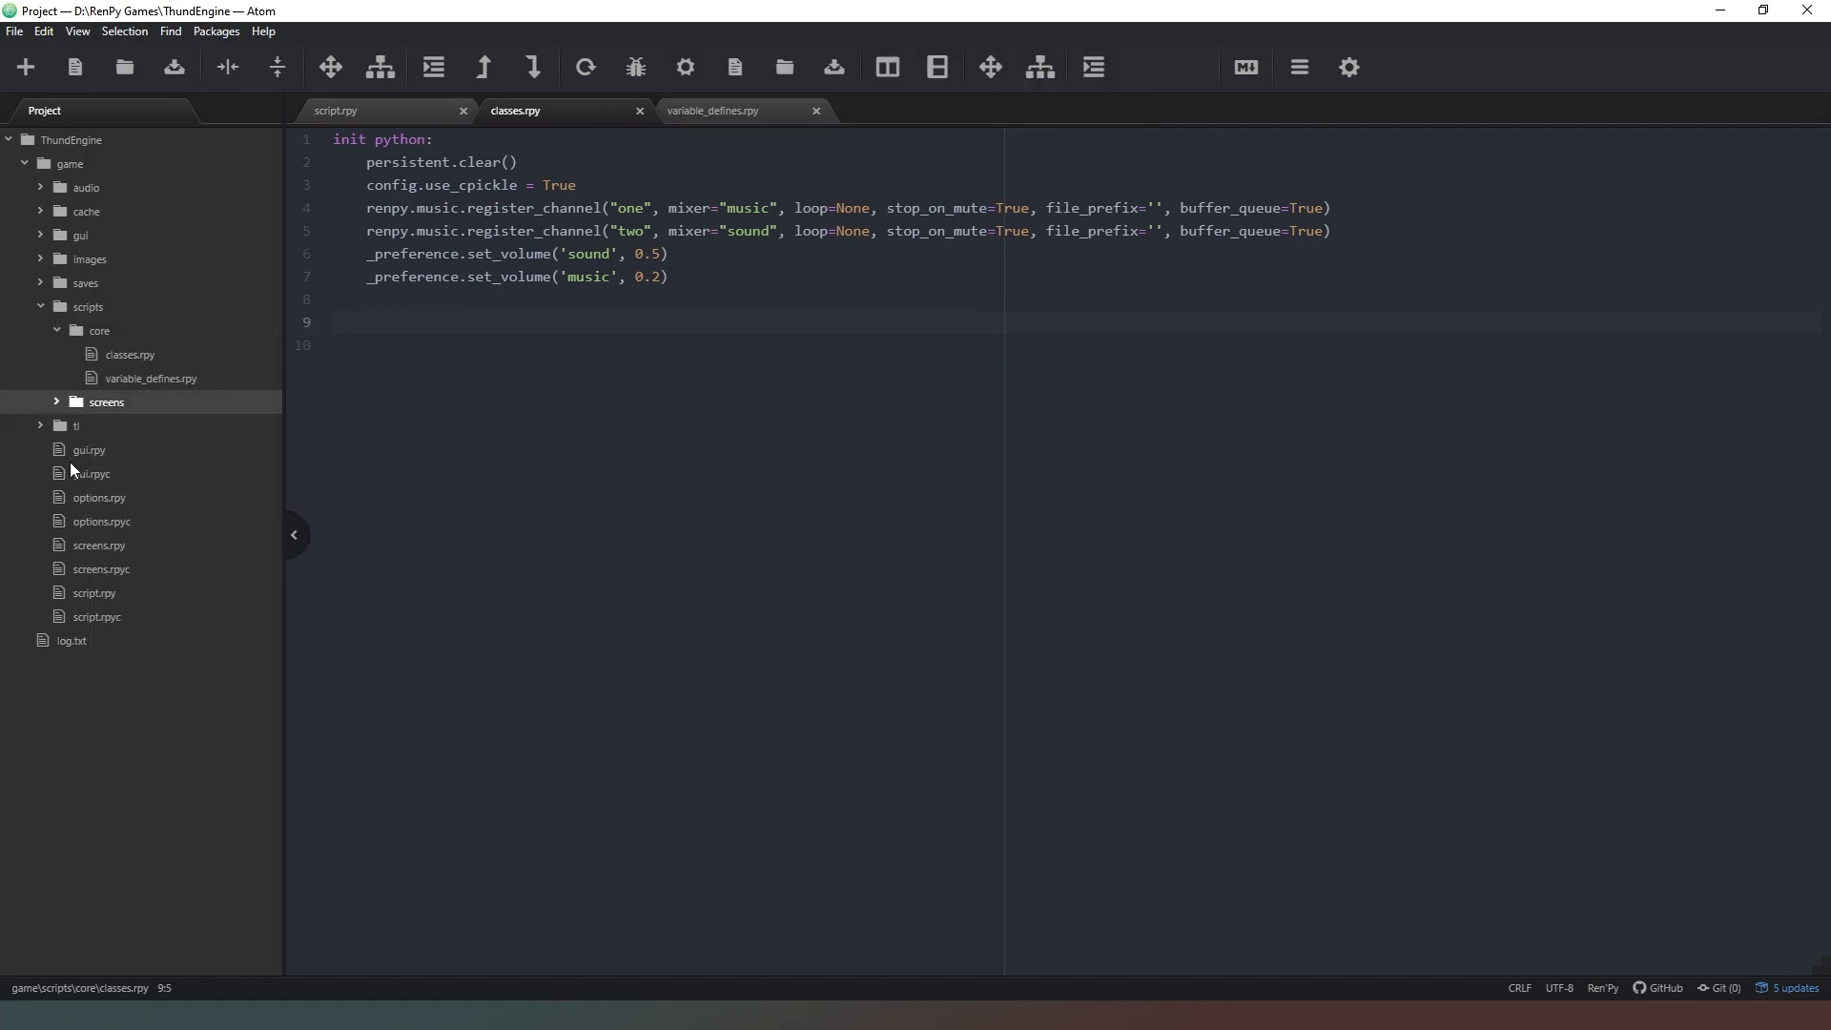
Create MainUI.rpy in screens and start it with 'screen mainUI():'
right_click(117, 408)
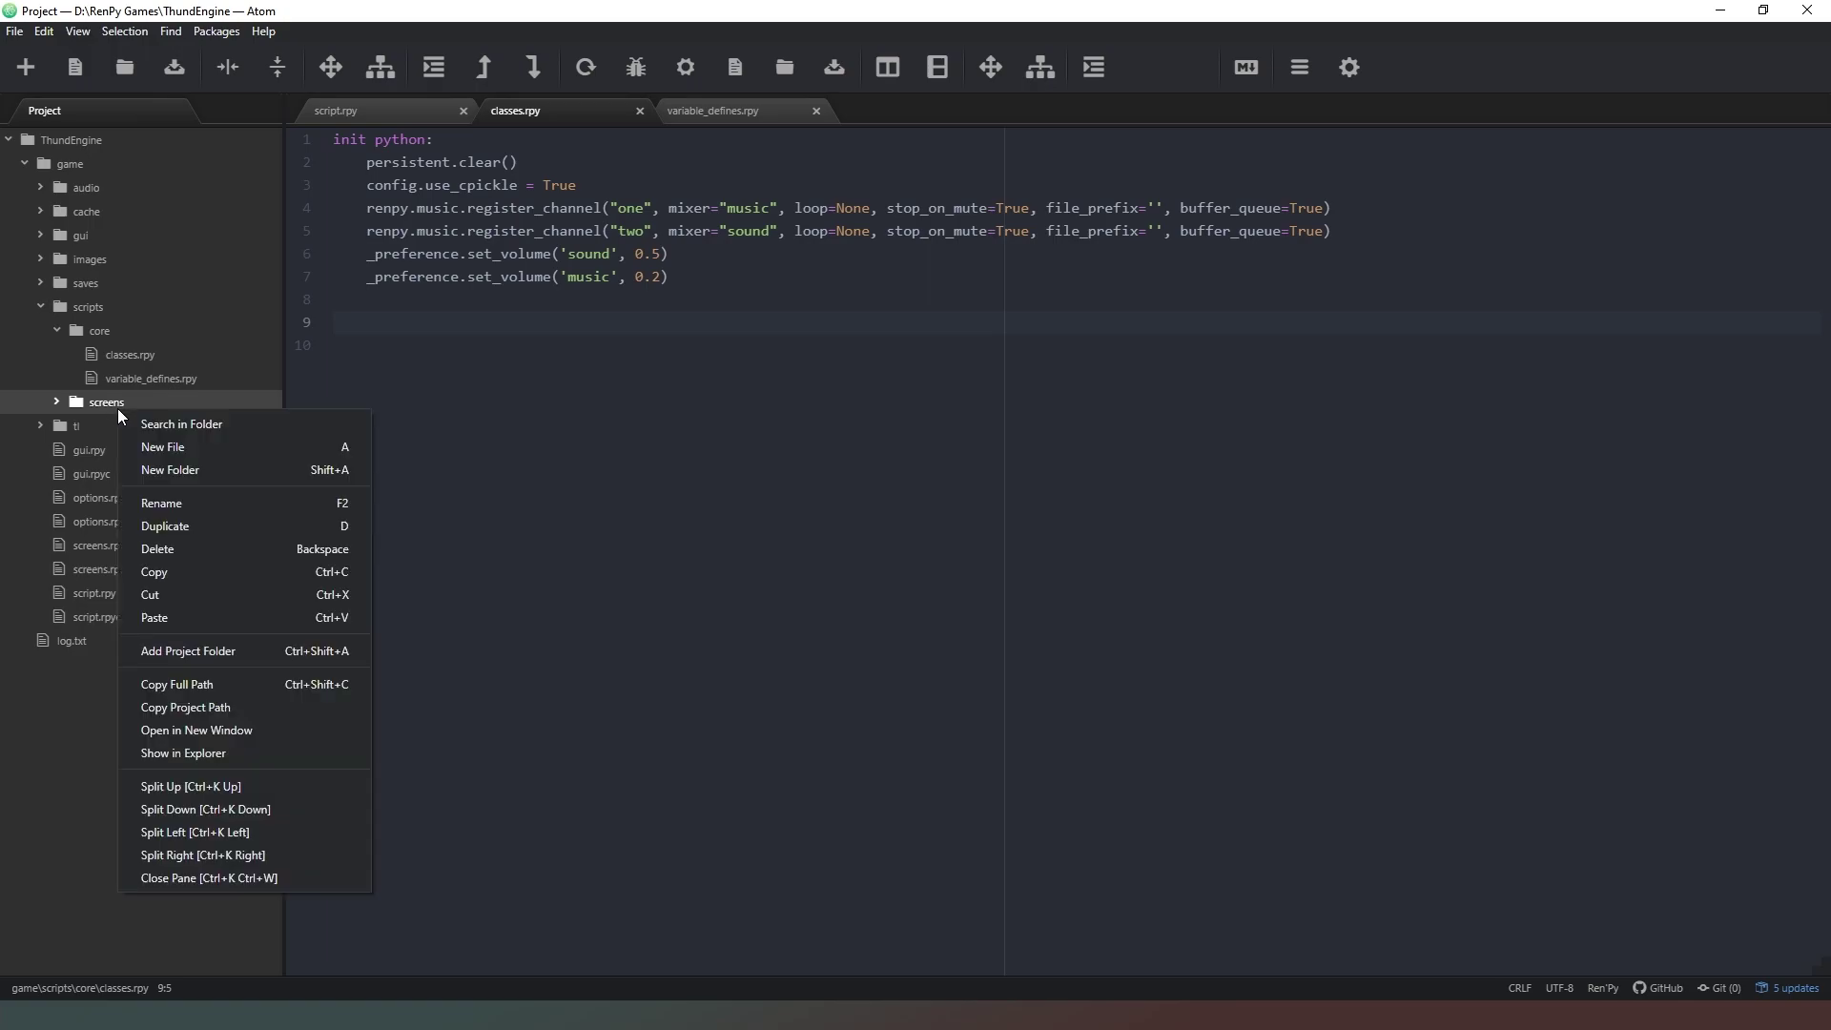
left_click(173, 437)
type("MainUI.rpy")
key("Return")
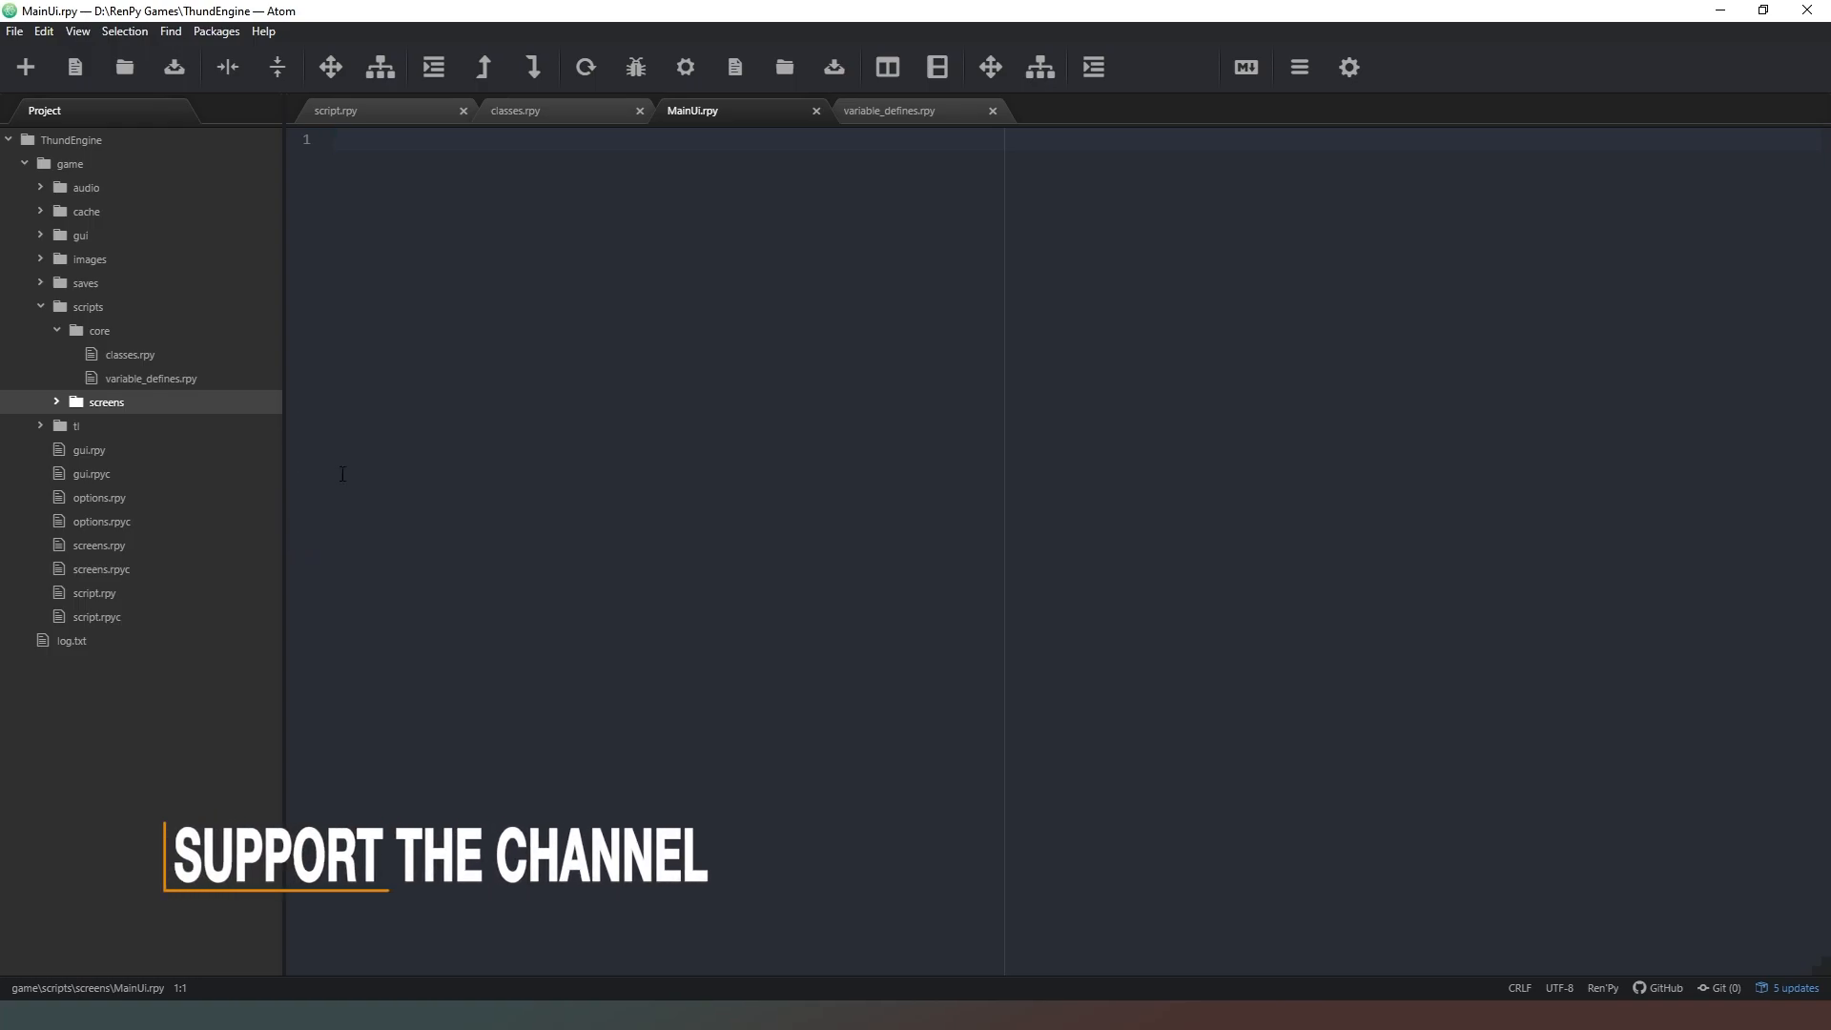
type("screen ")
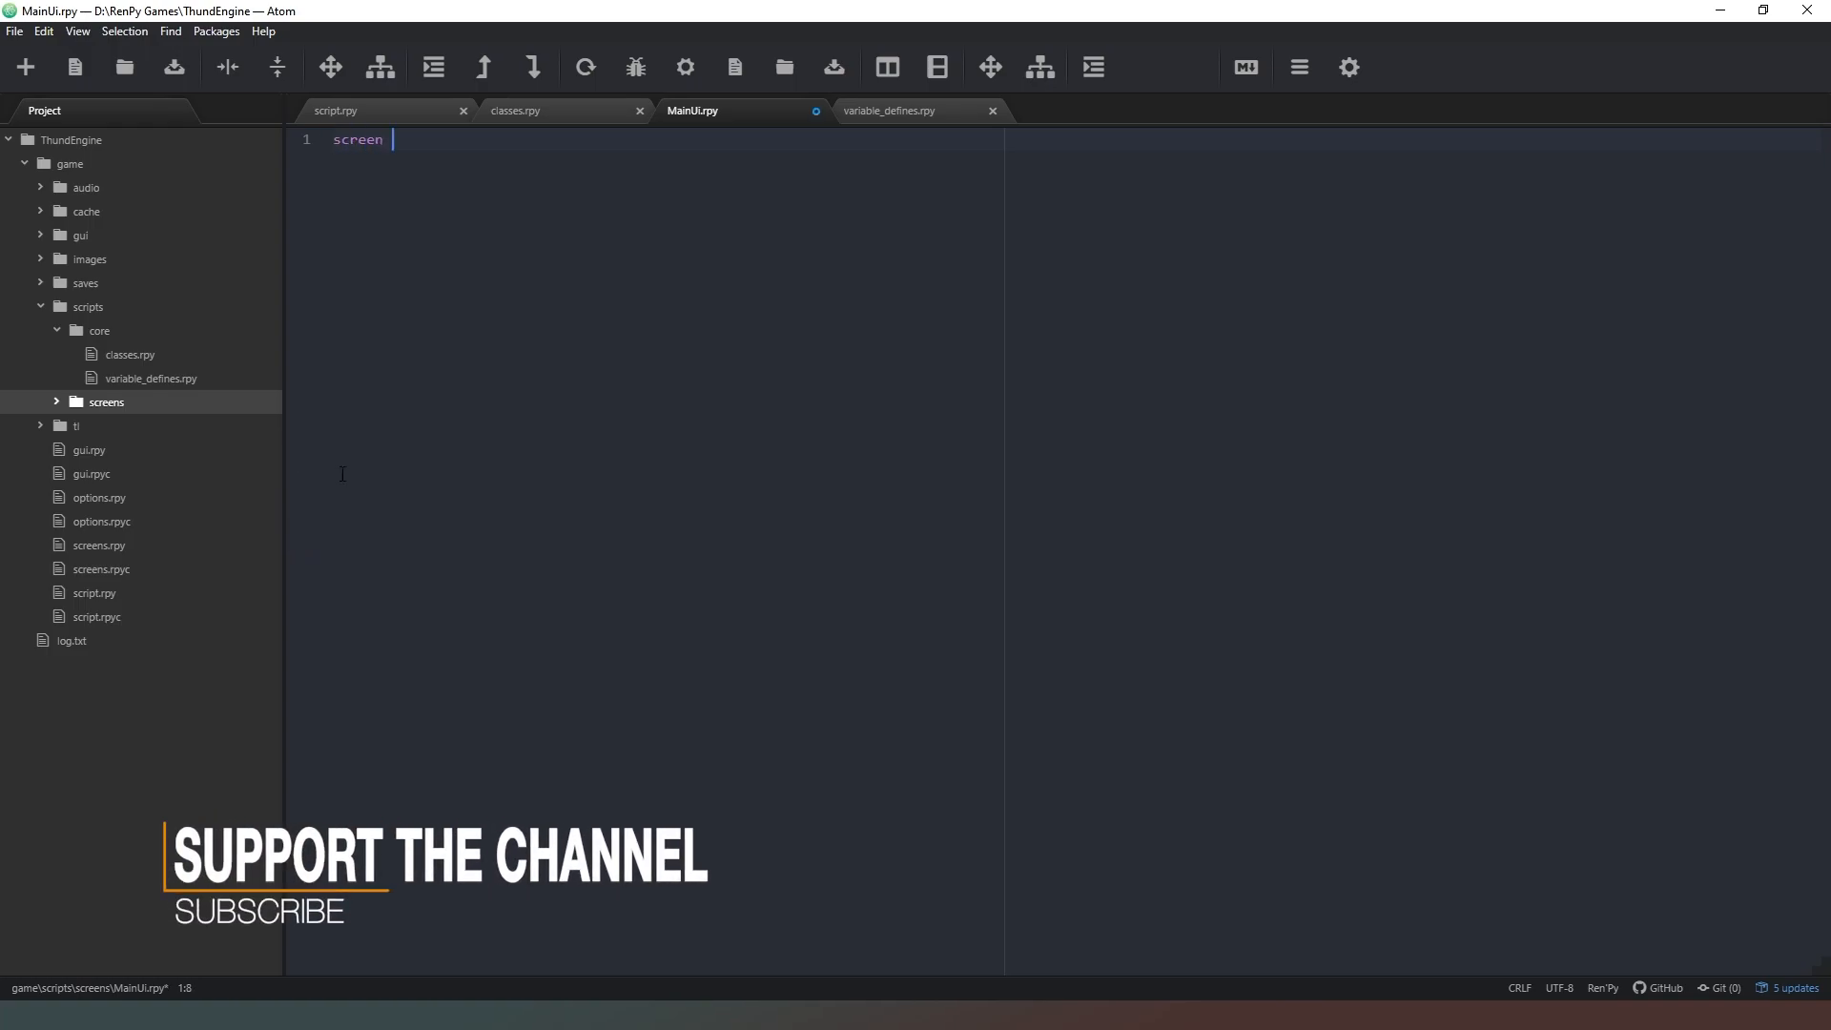
type("mainUI")
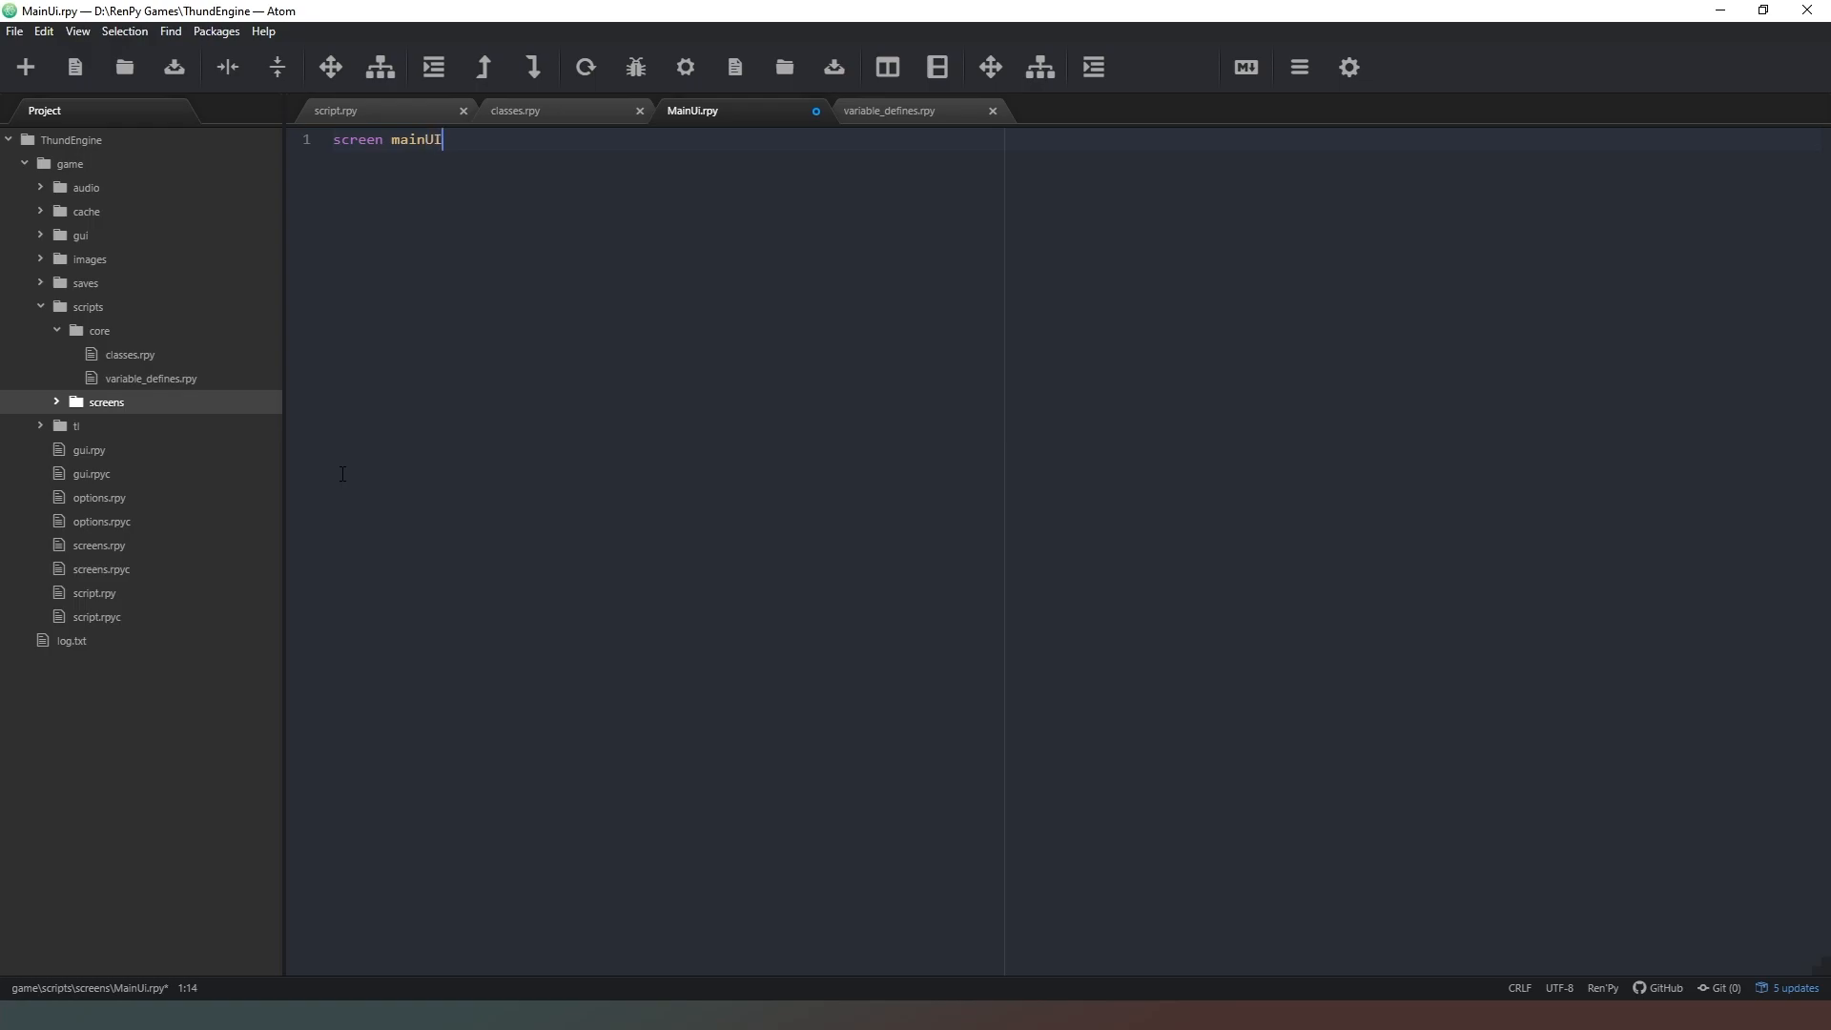
type("():")
key("Return")
Create bgImage.rpy in screens and write its 'screen BG_Image():' header
right_click(118, 402)
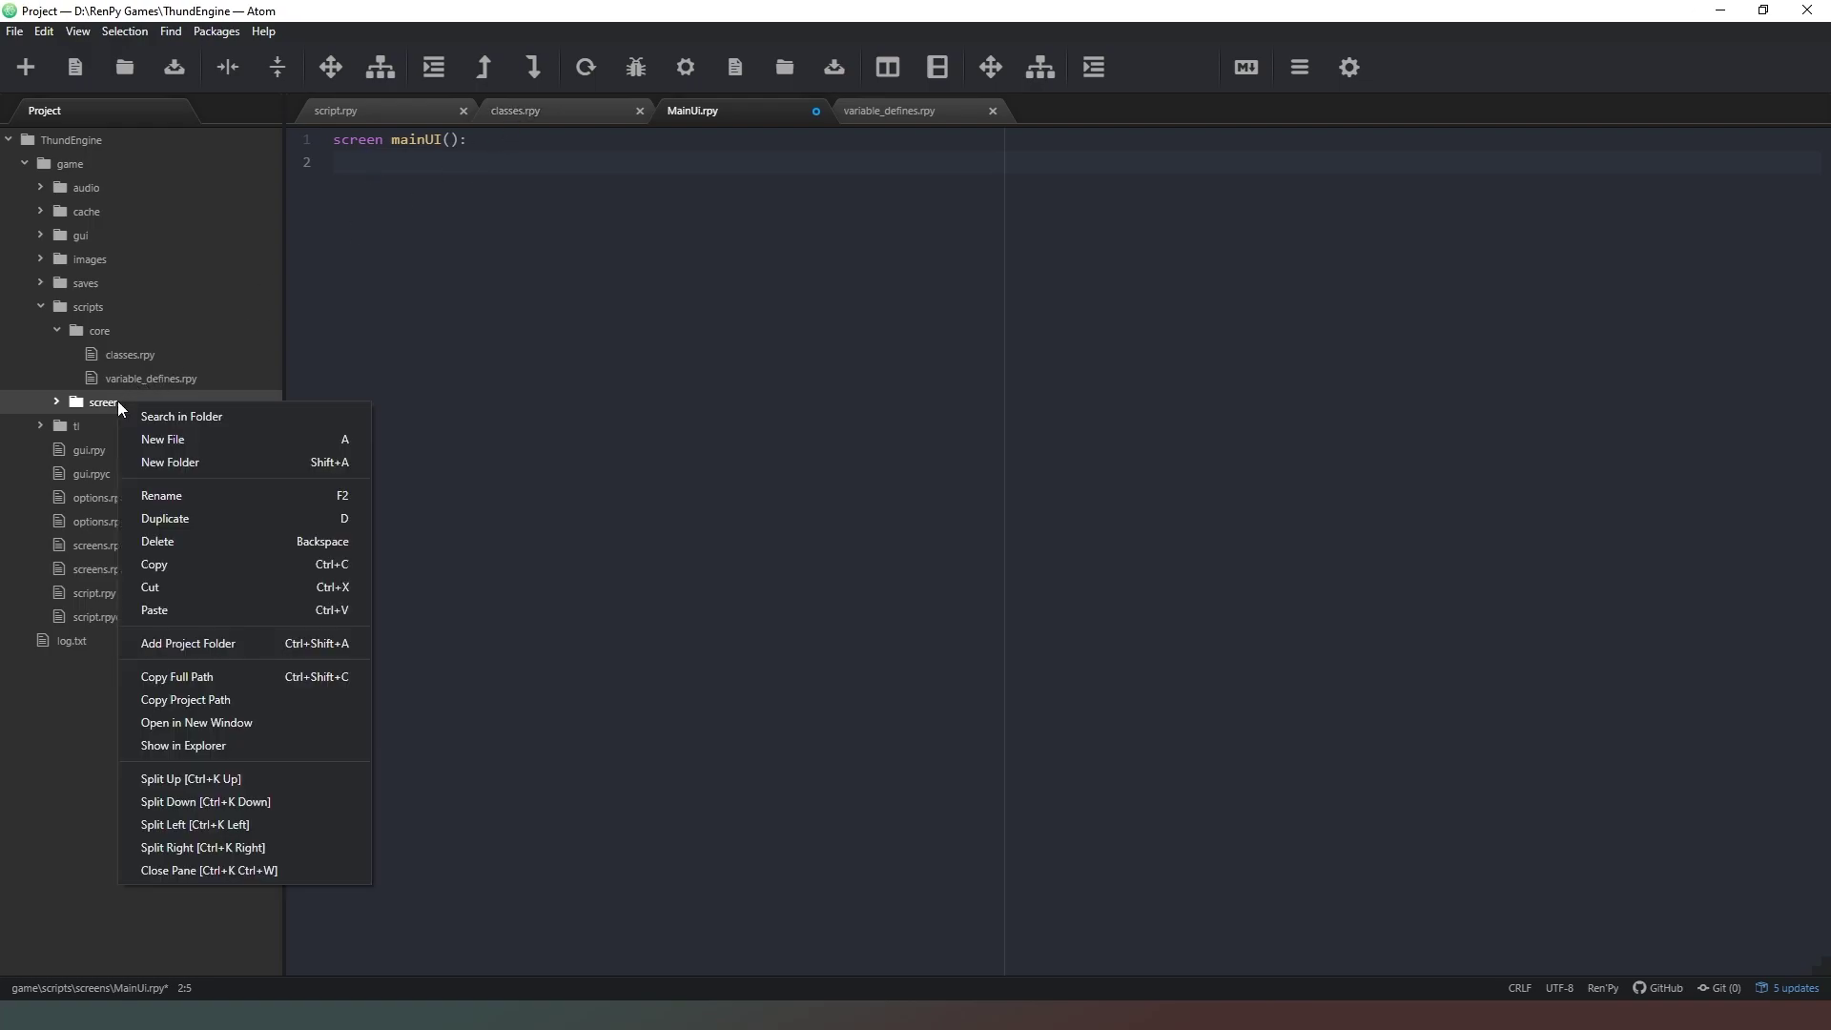
left_click(165, 438)
type("bgImage.rpy")
key("Return")
mouse_move(286, 536)
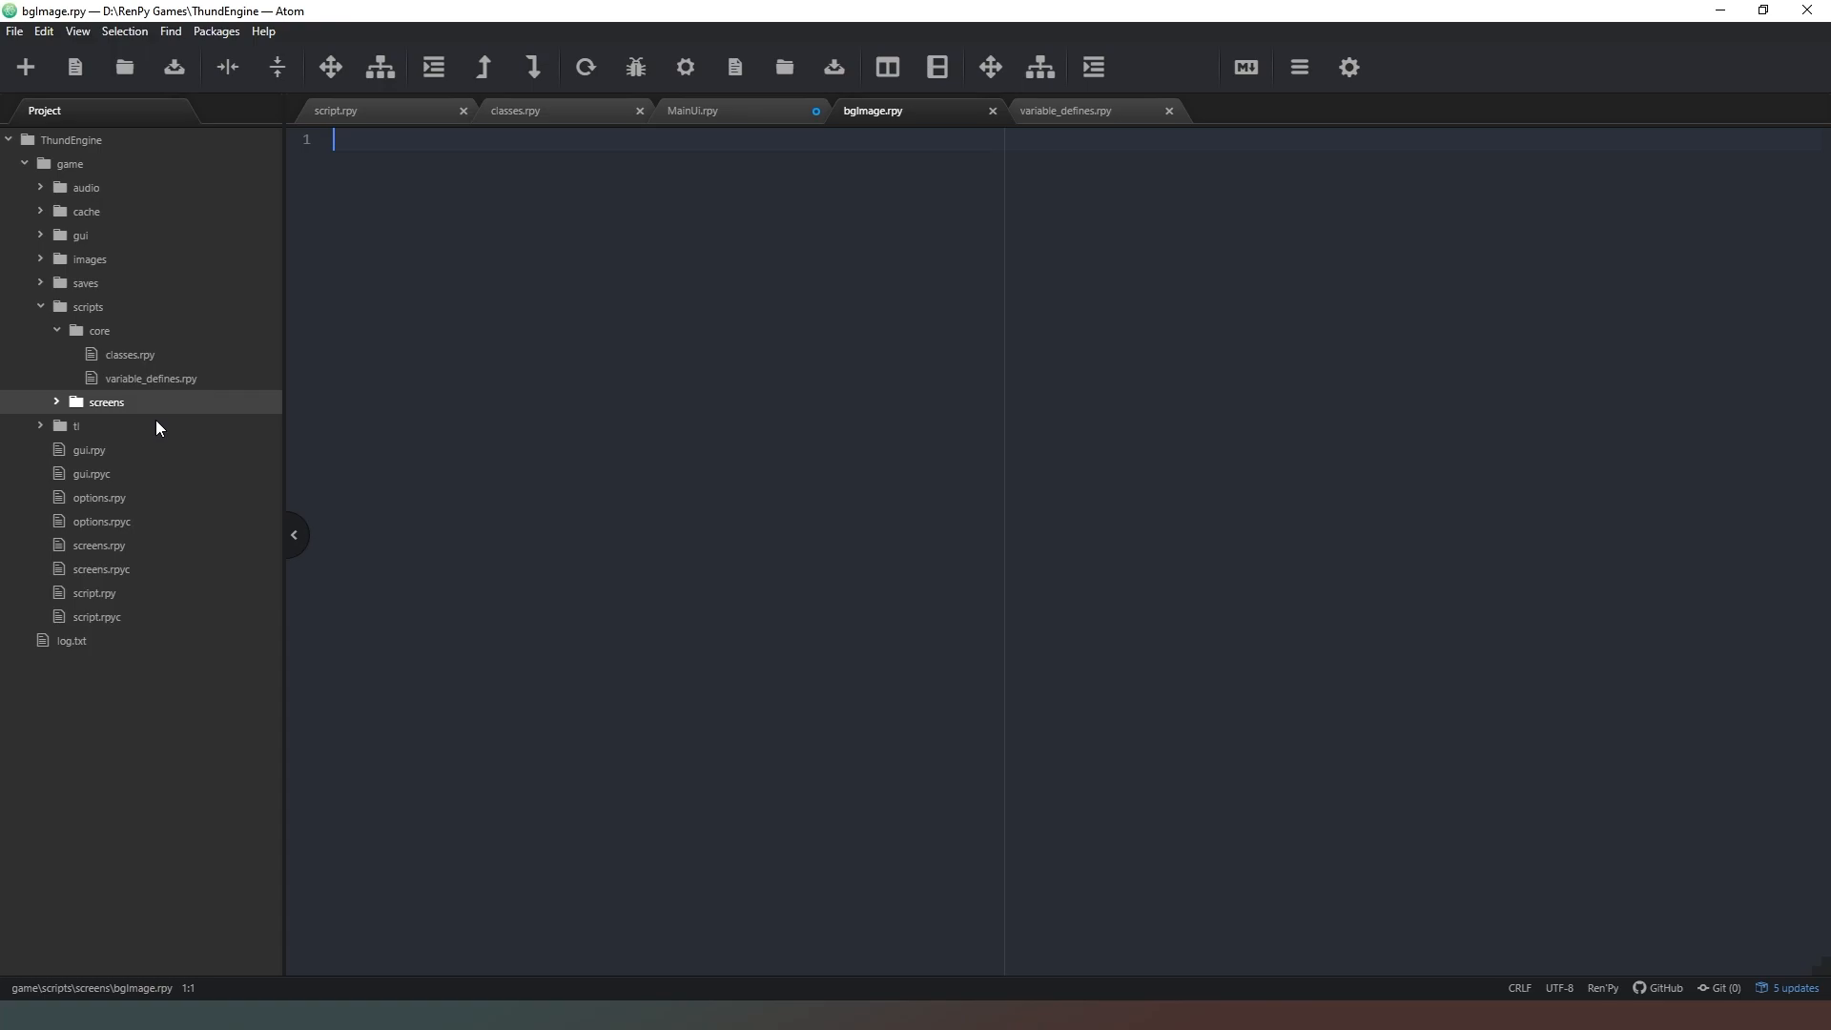
type("screen")
type(" BG_imag")
key("BackSpace")
key("BackSpace")
key("BackSpace")
type("I")
type("mage")
type("()")
type(":")
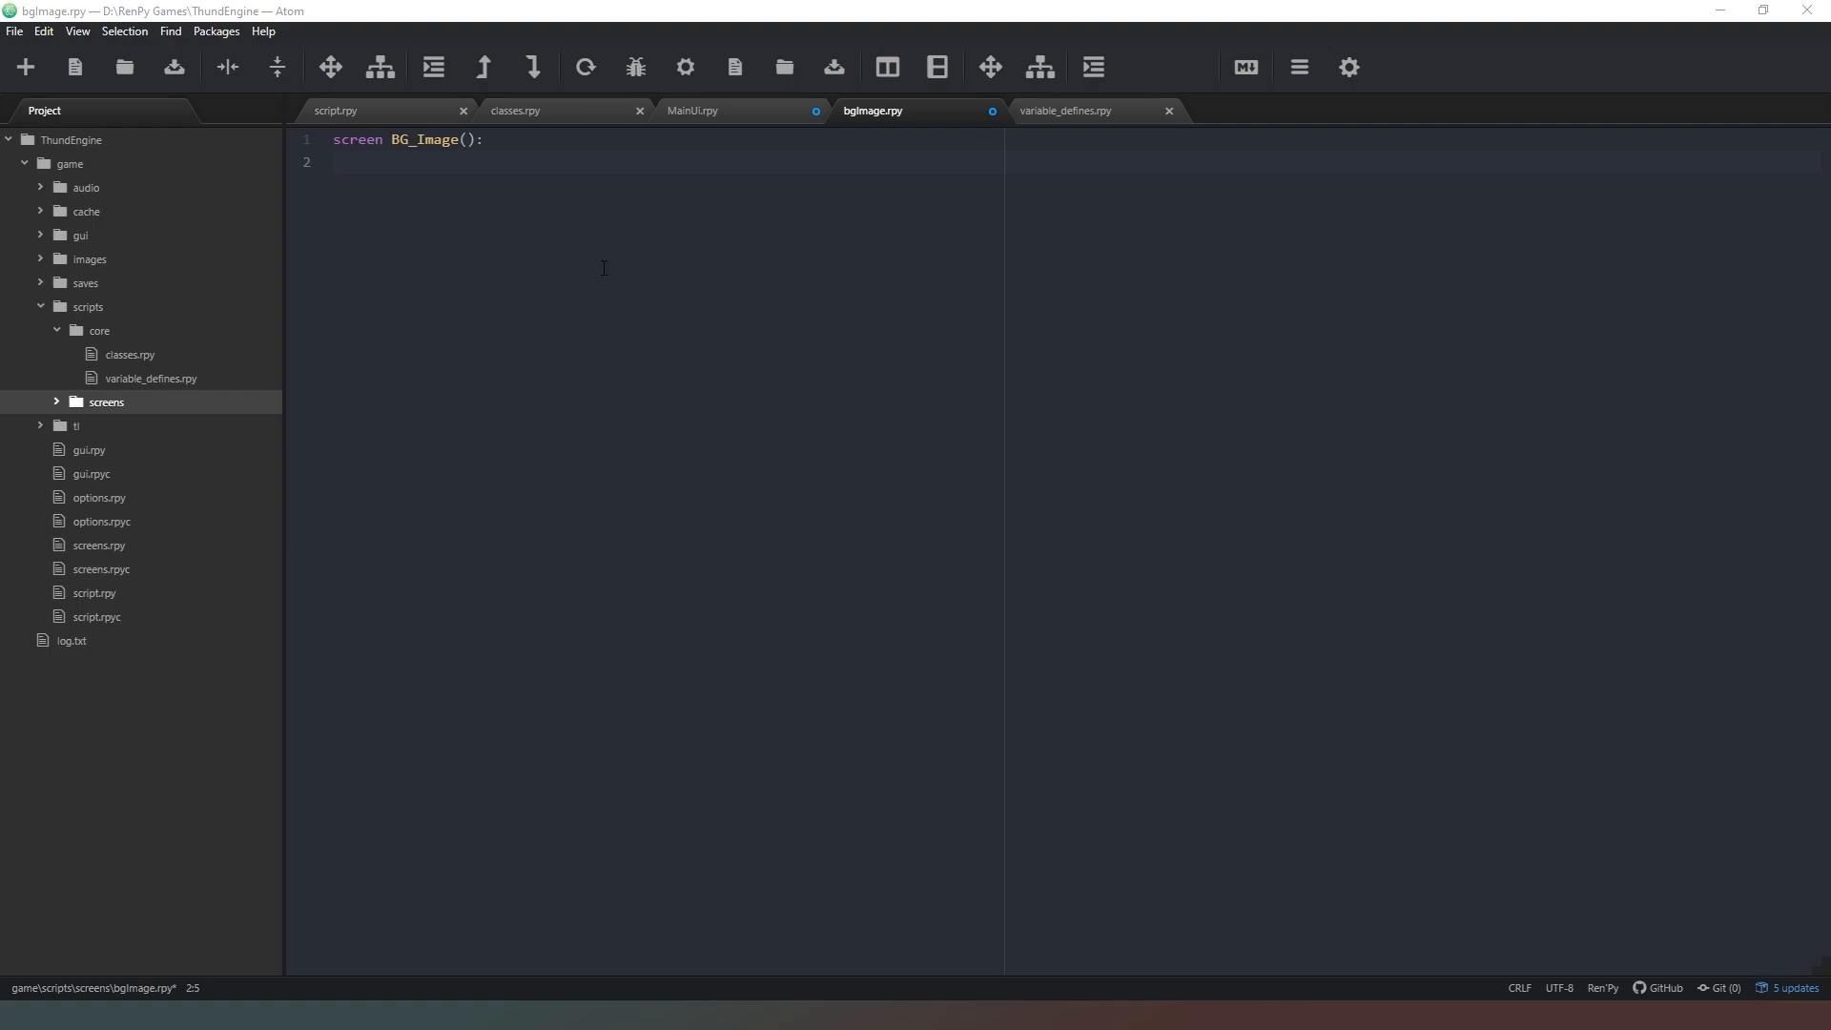
Add '$ BGstr = BGstr_chap()' and 'add BGstr' to BG_Image, then save bgImage.rpy
left_click(487, 171)
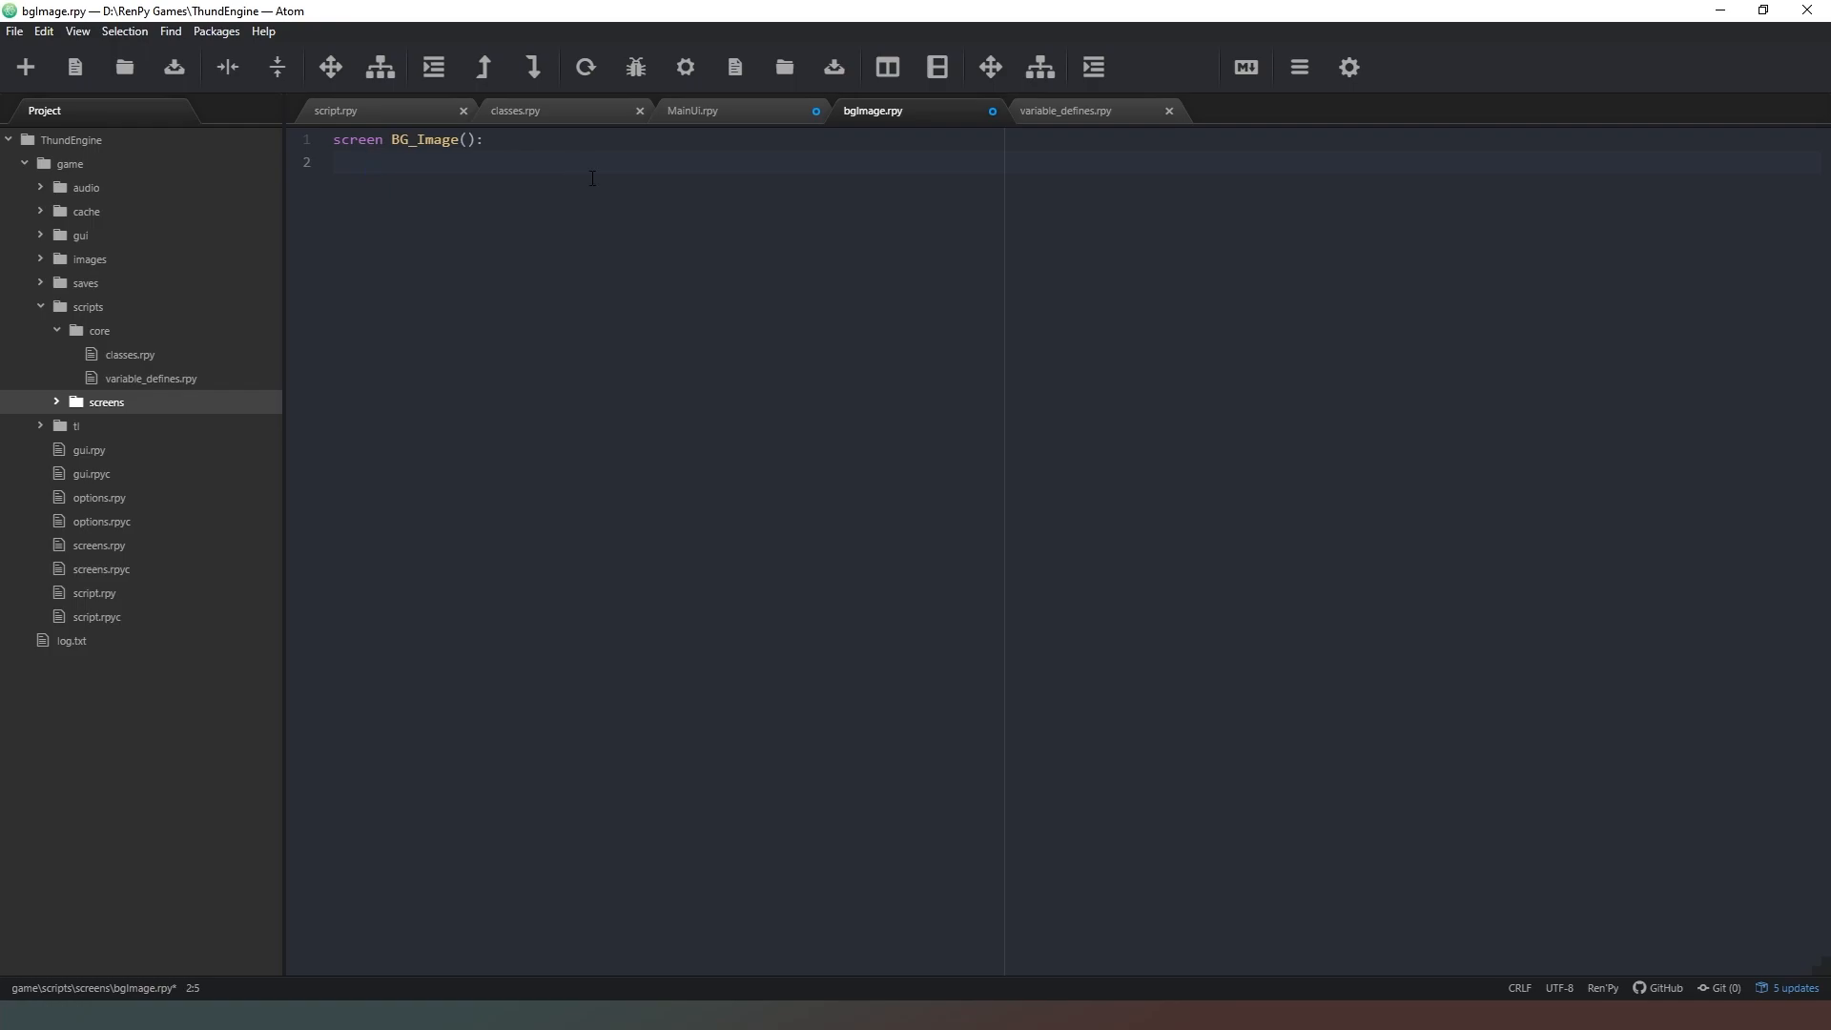
type("$ BGstr = BGS")
key("BackSpace")
type("str_")
type("chap")
type("()")
key("Return")
type("add ")
type("BGstr")
key("ctrl+s")
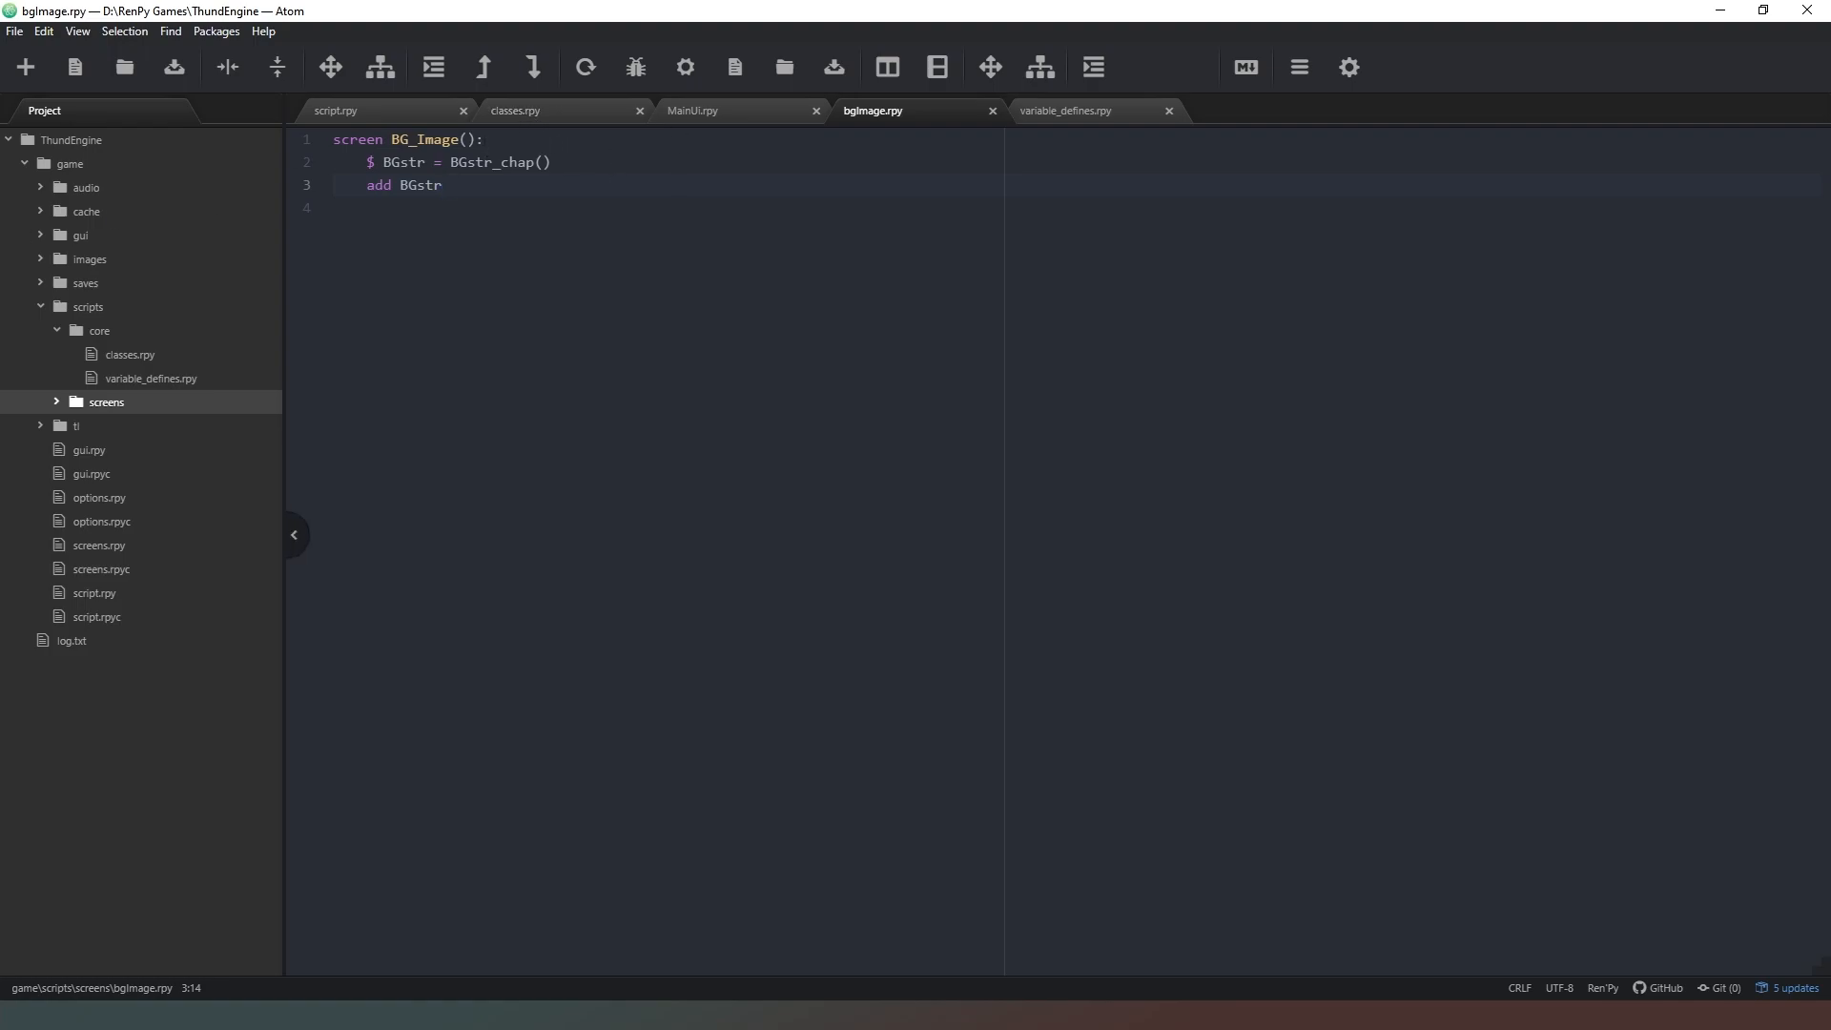
Start a 'def BGstr_chap():' stub in classes.rpy's init python block
left_click(553, 110)
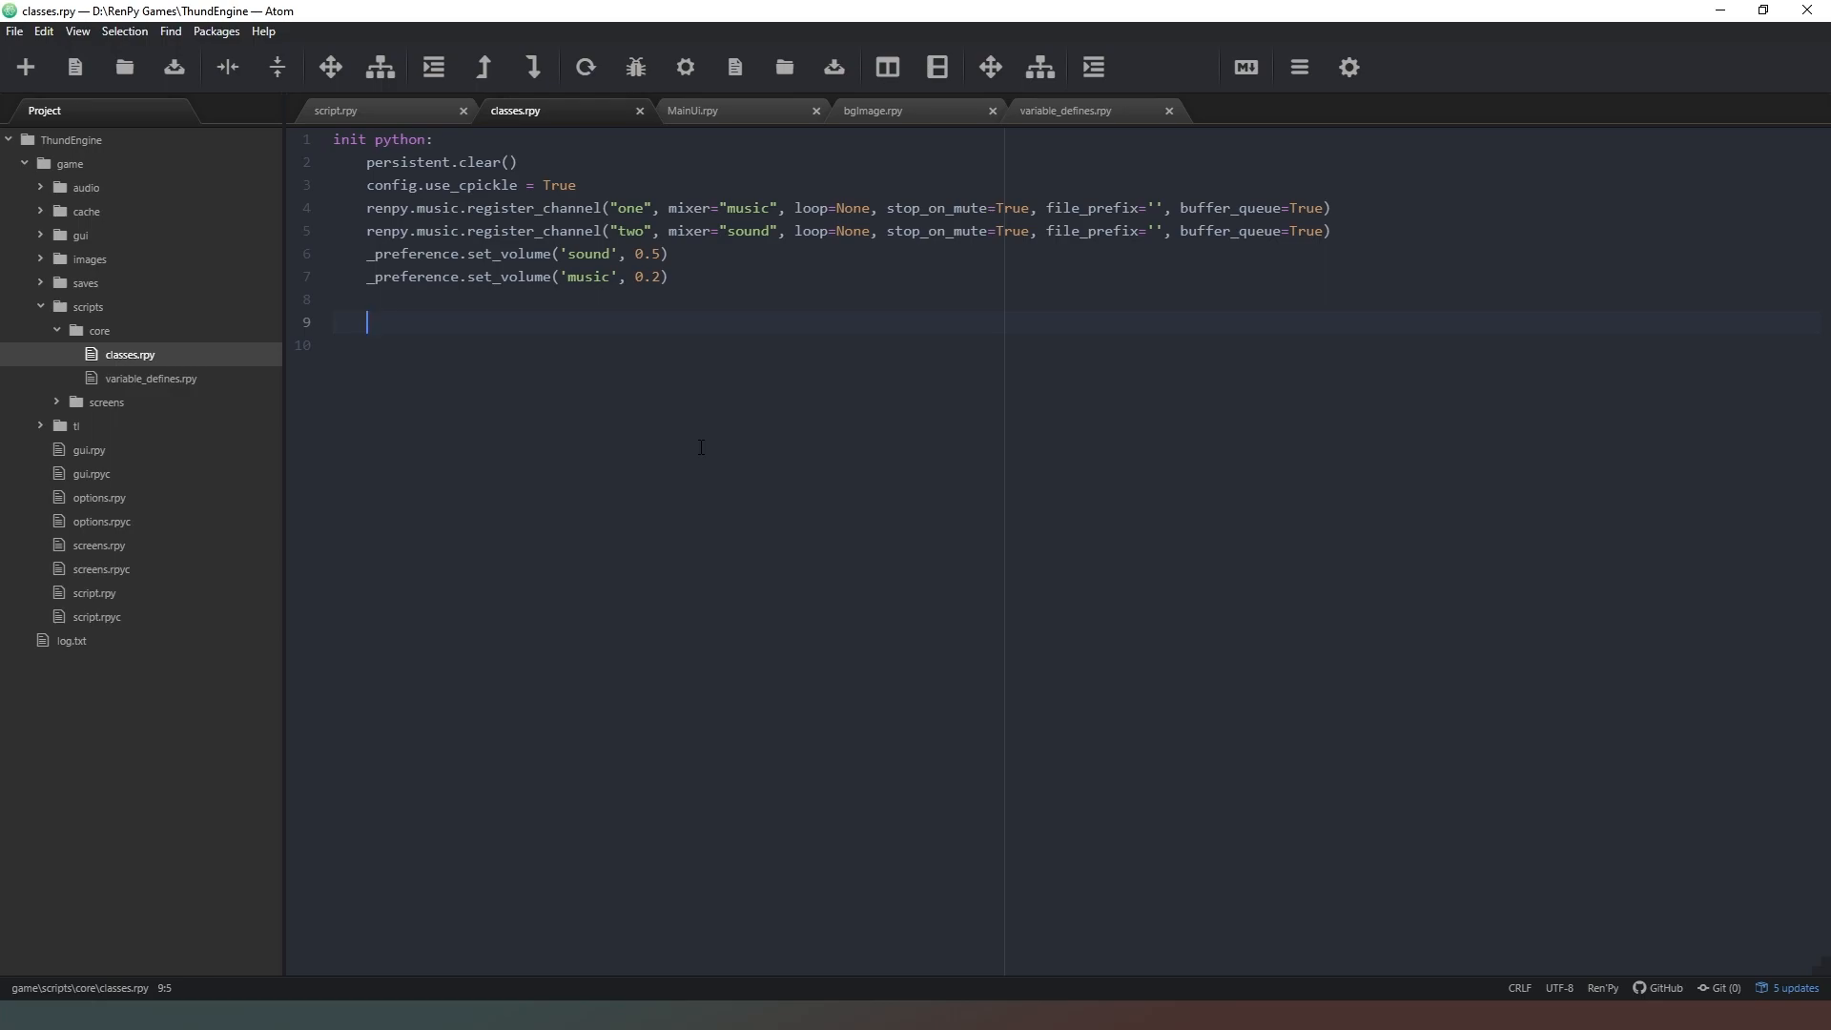
type("def ")
type("BGstr")
type("_chap")
type("():")
key("Return")
Declare default location = "bedroom", chapter = 1 and sequence = 0 in variable_defines.rpy
left_click(1066, 111)
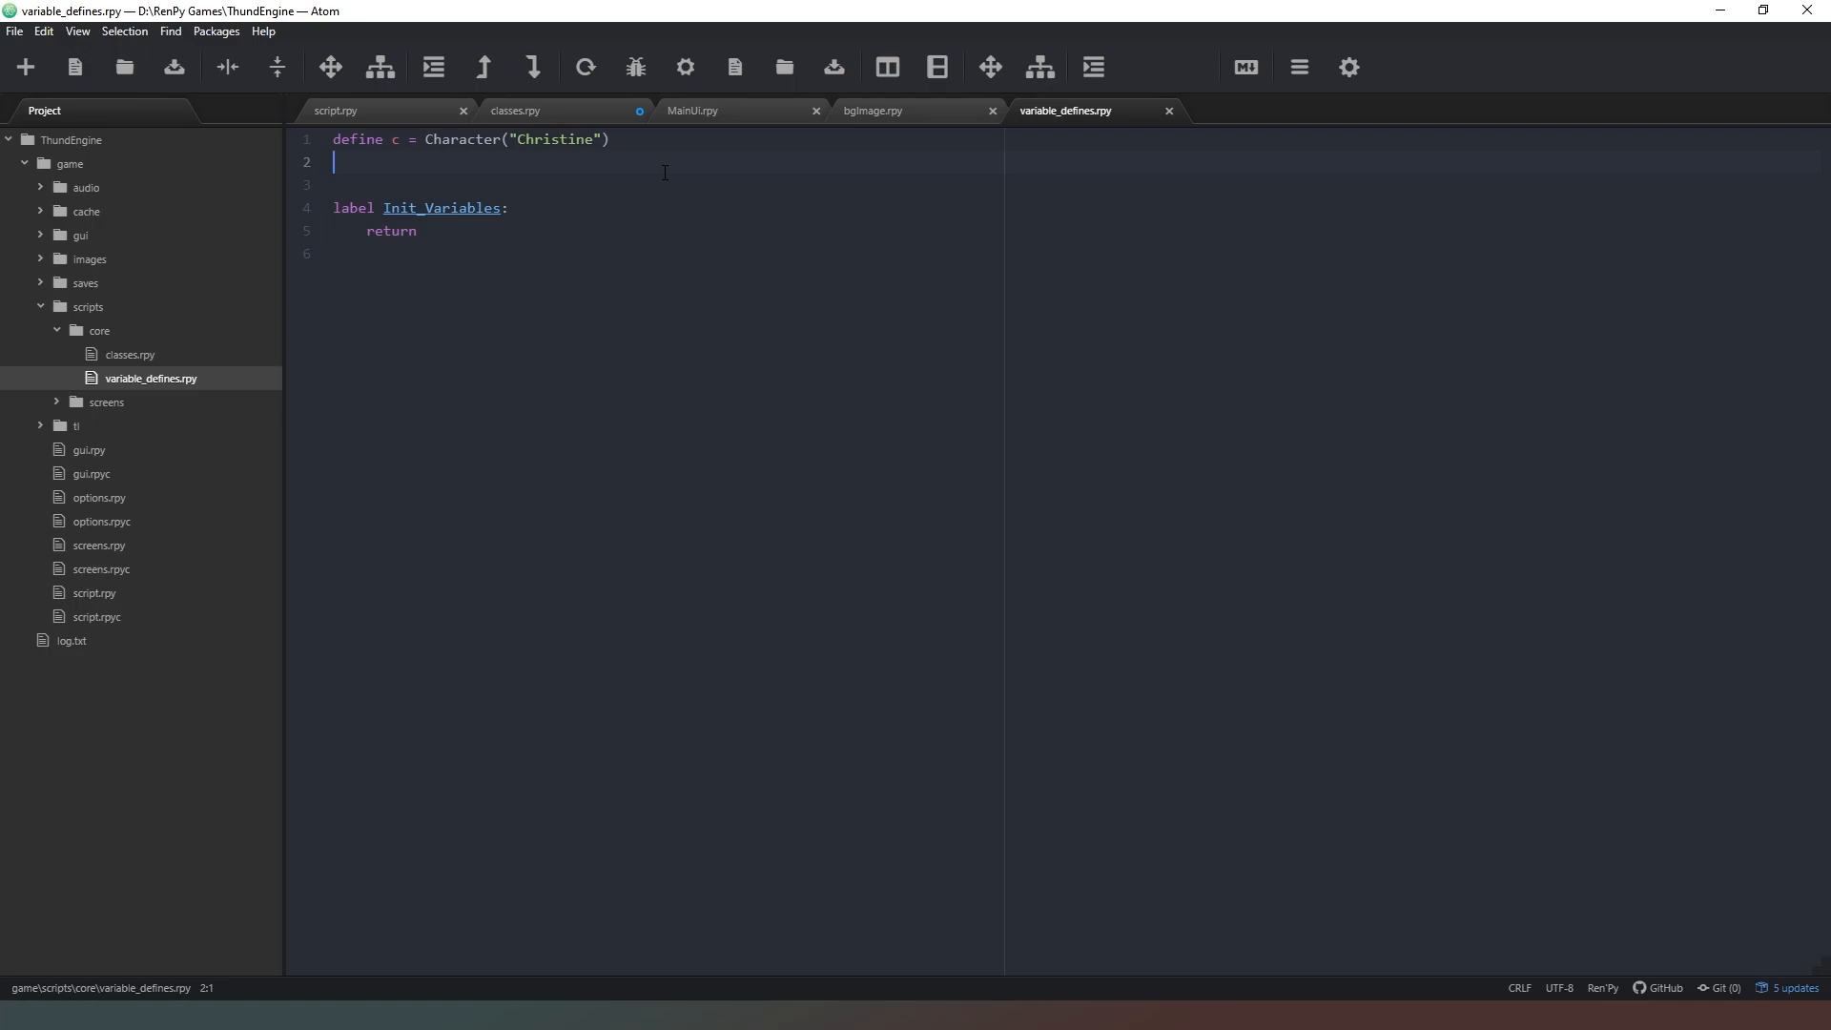
key("Return")
type("default ")
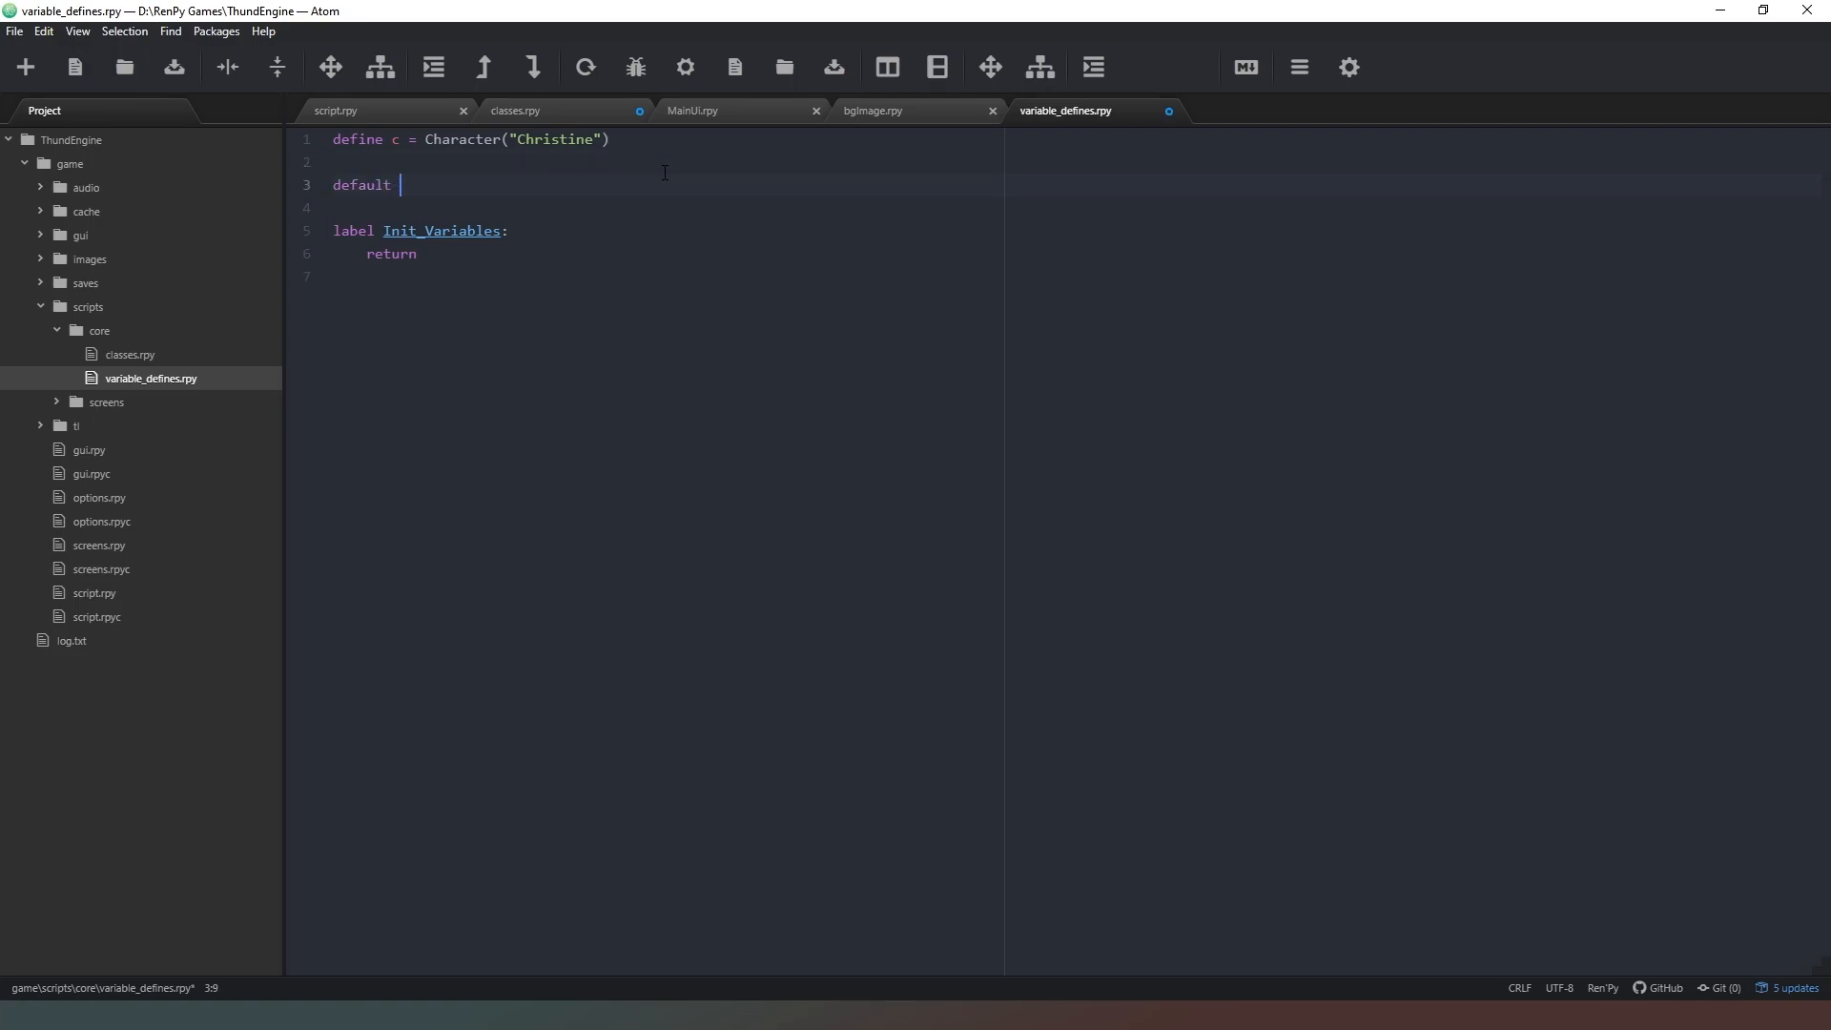
type("location = \"")
type("bedroom")
key("Right")
key("Return")
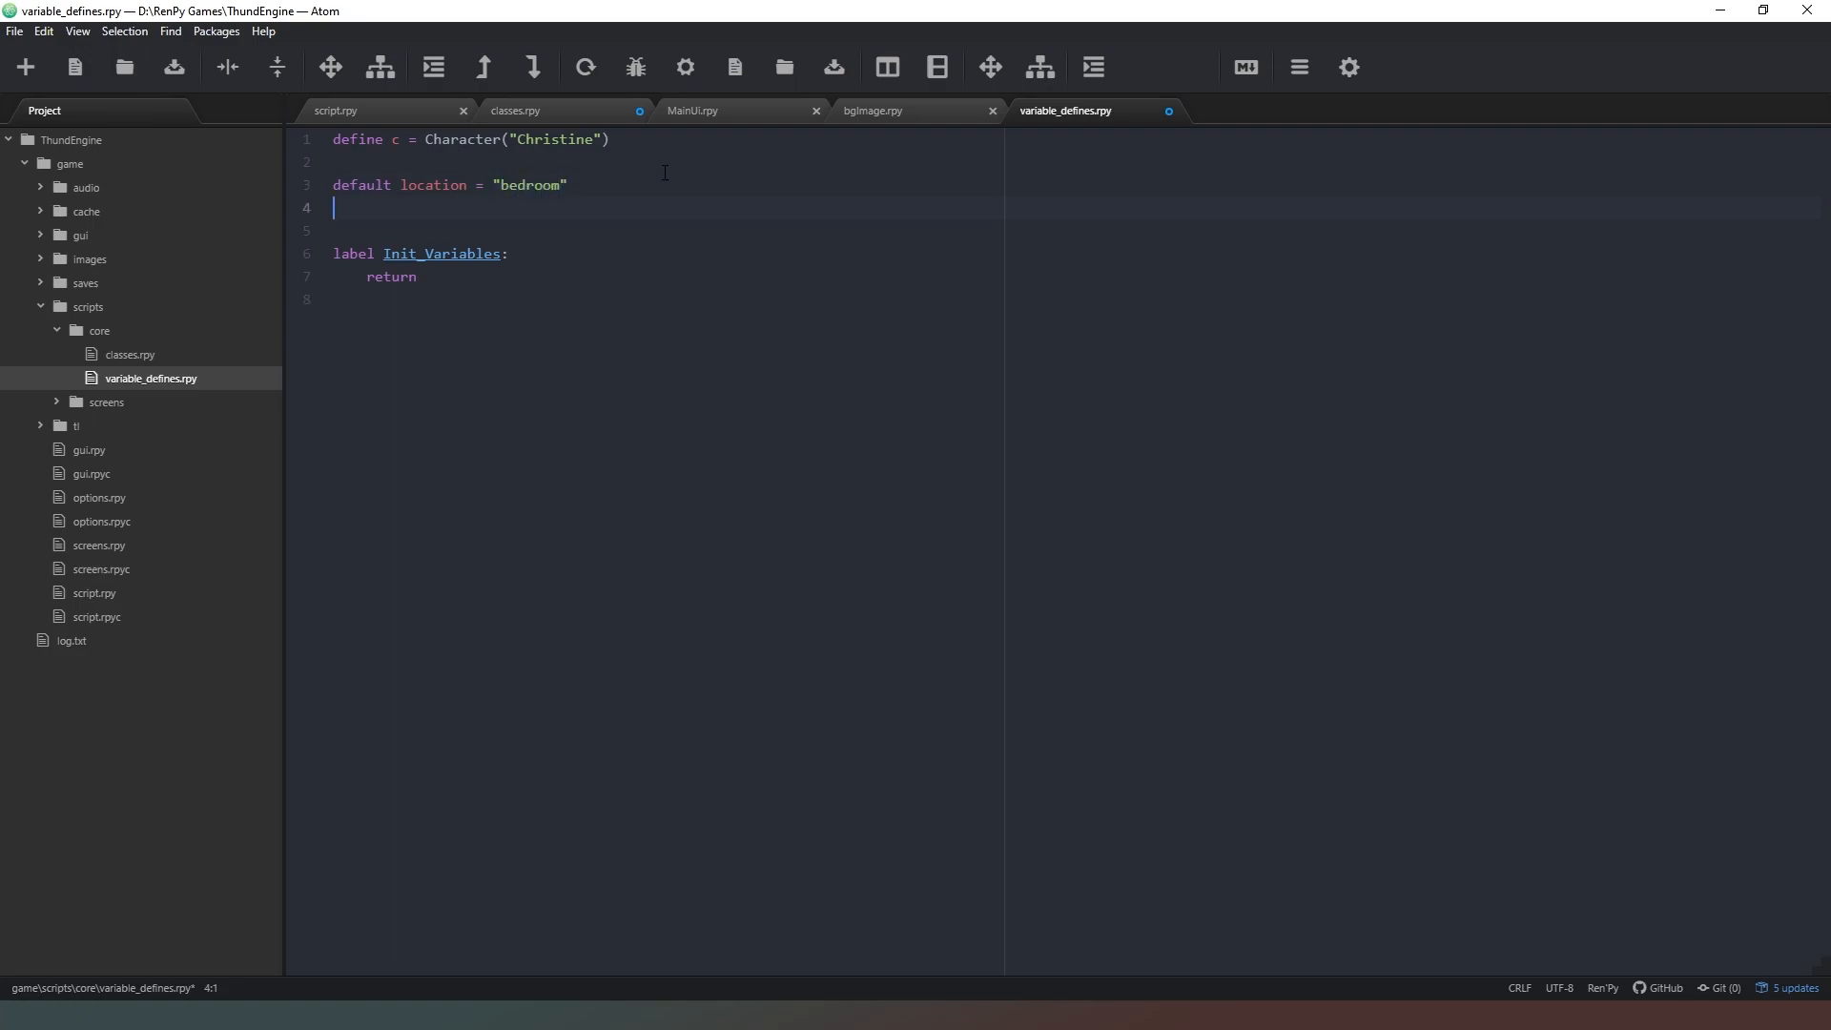
type("default Ch")
key("BackSpace")
key("BackSpace")
type("chapter = ")
type("1")
key("Return")
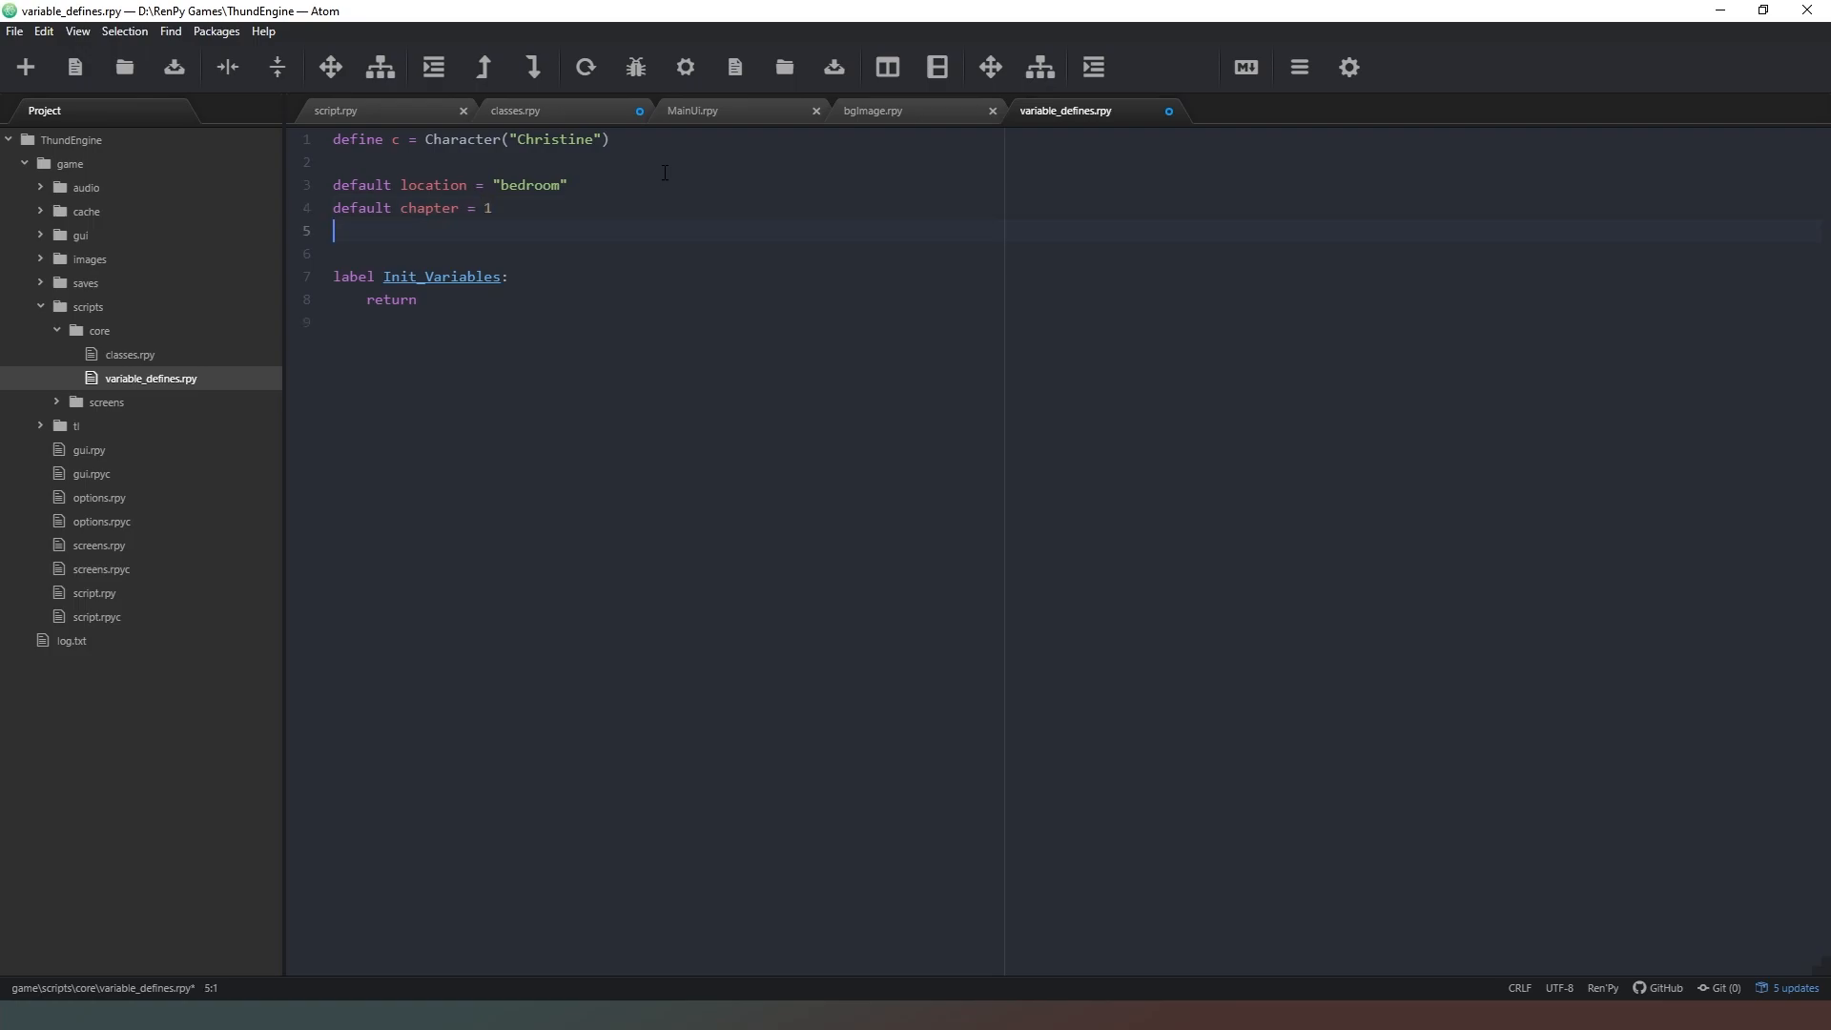
type("default sequence ")
type("= 0")
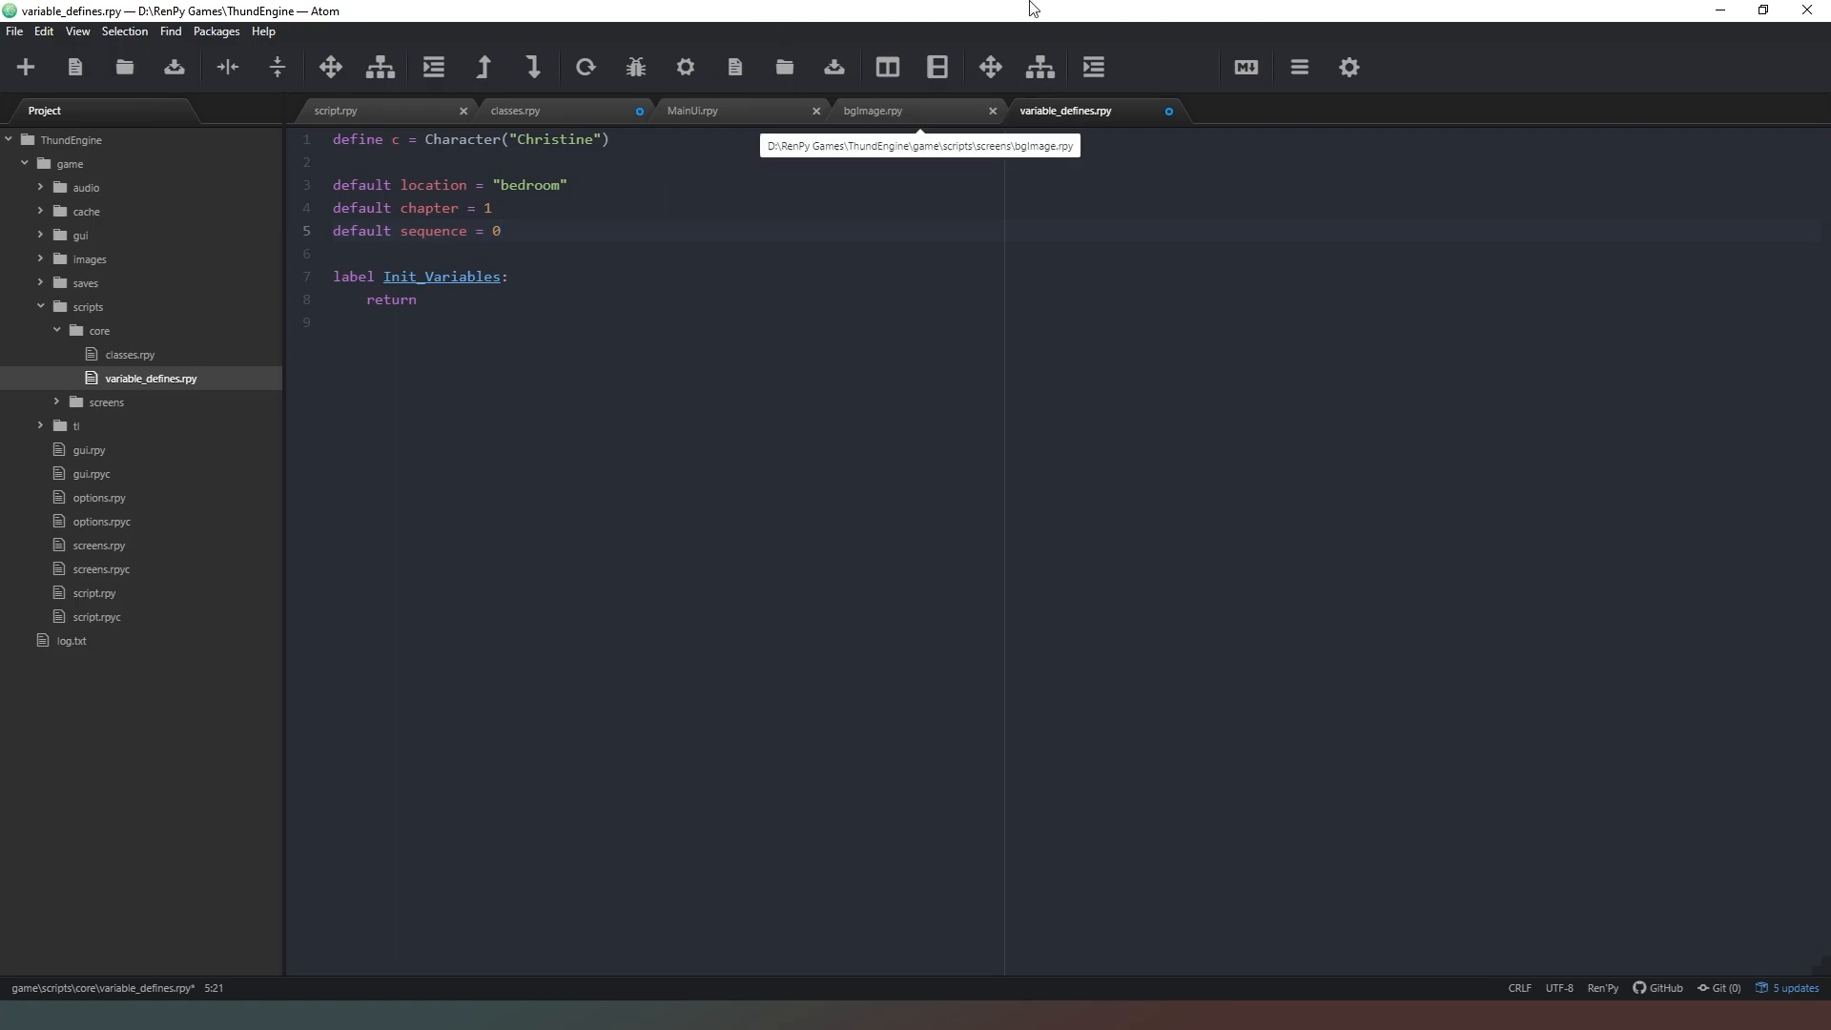
Declare global location, chapter and sequence inside BGstr_chap in classes.rpy
left_click(566, 112)
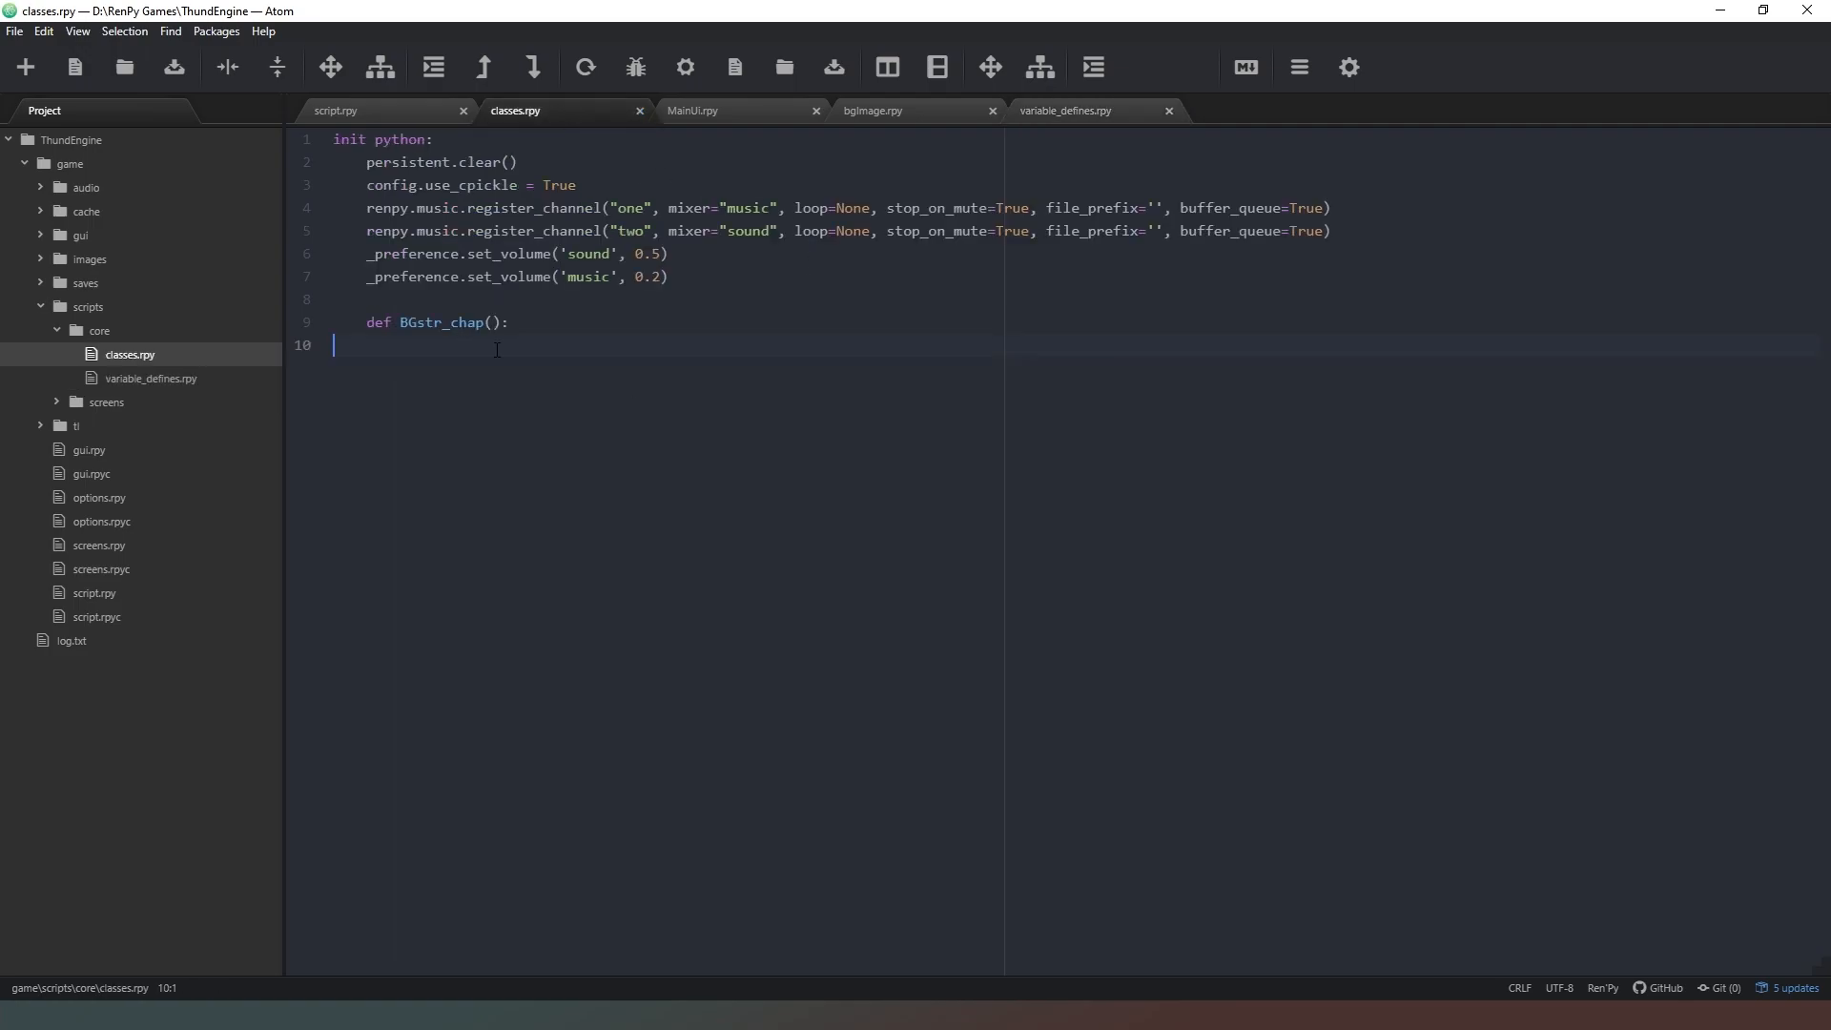
key("Tab")
key("Tab")
type("gloabel")
key("BackSpace")
key("BackSpace")
key("BackSpace")
type("bal locat")
type("ion")
key("Return")
type("global chapter")
key("Return")
type("global ")
type("sequence")
key("Return")
type("Out")
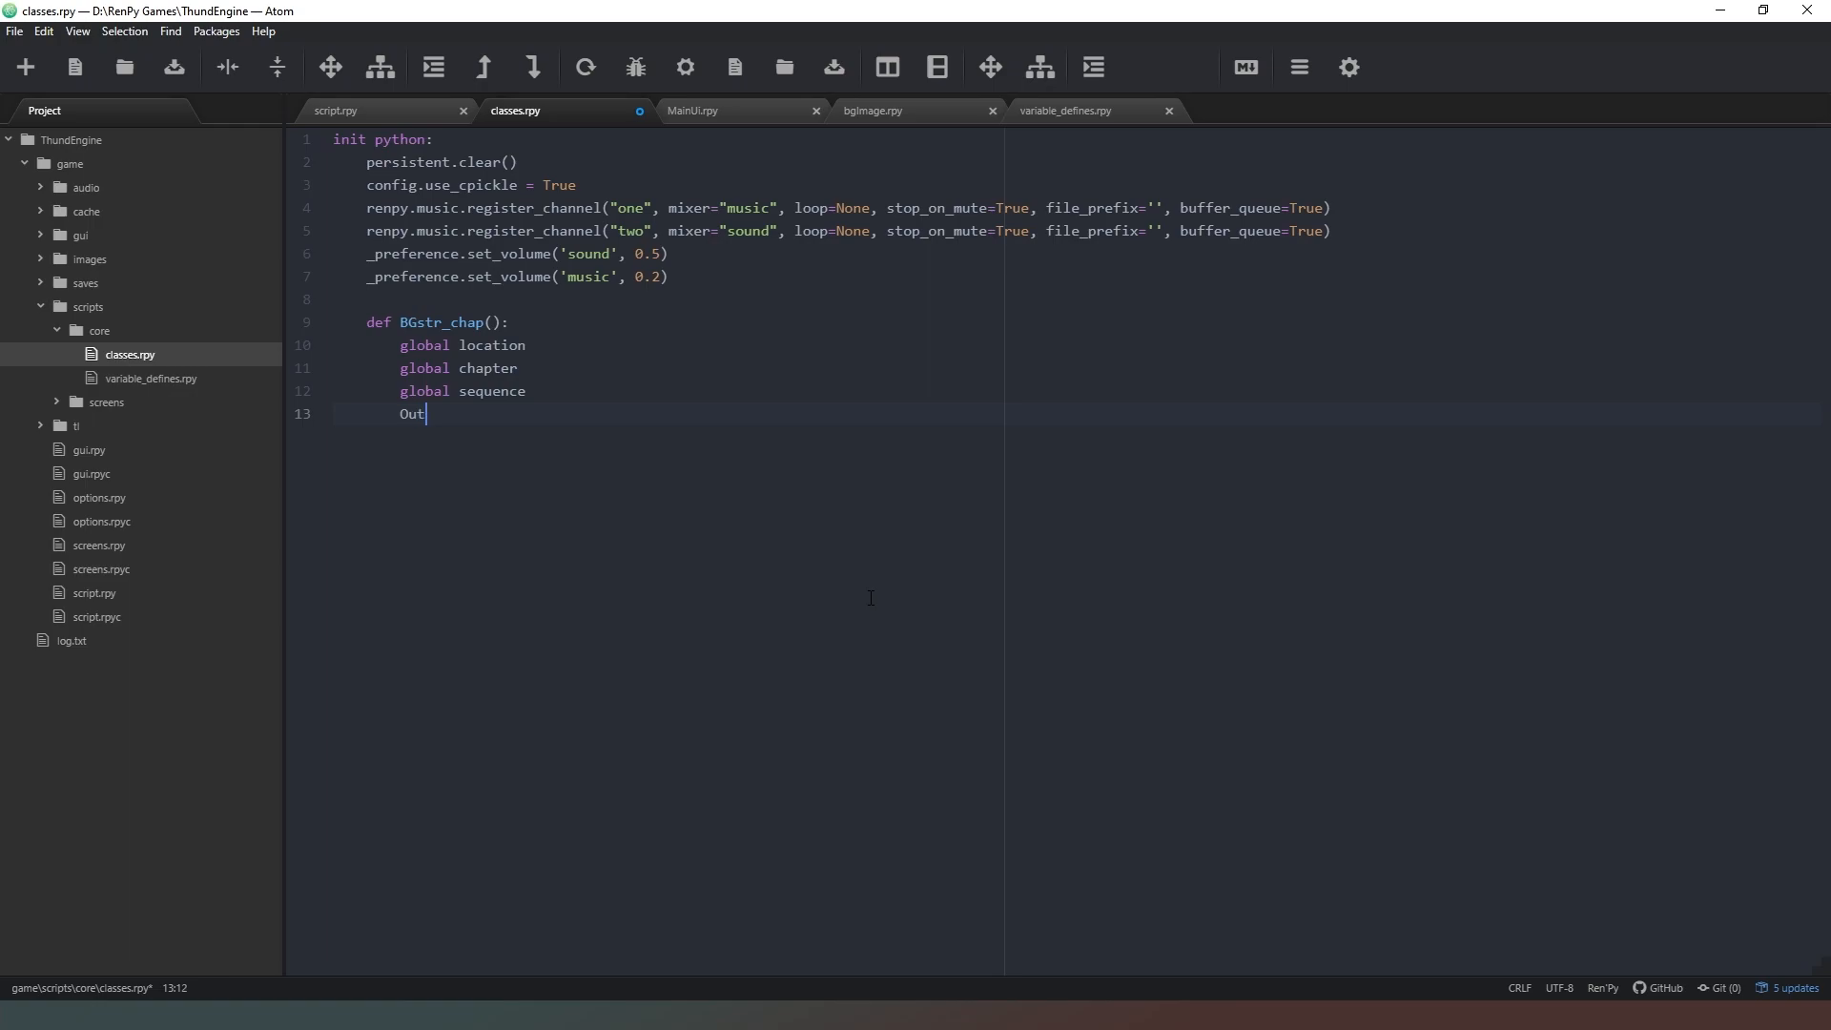
type("putStr = ")
type("\"")
type("Back")
type("grounds")
type("/")
type("{}_{}_{}")
type(".jpg\"")
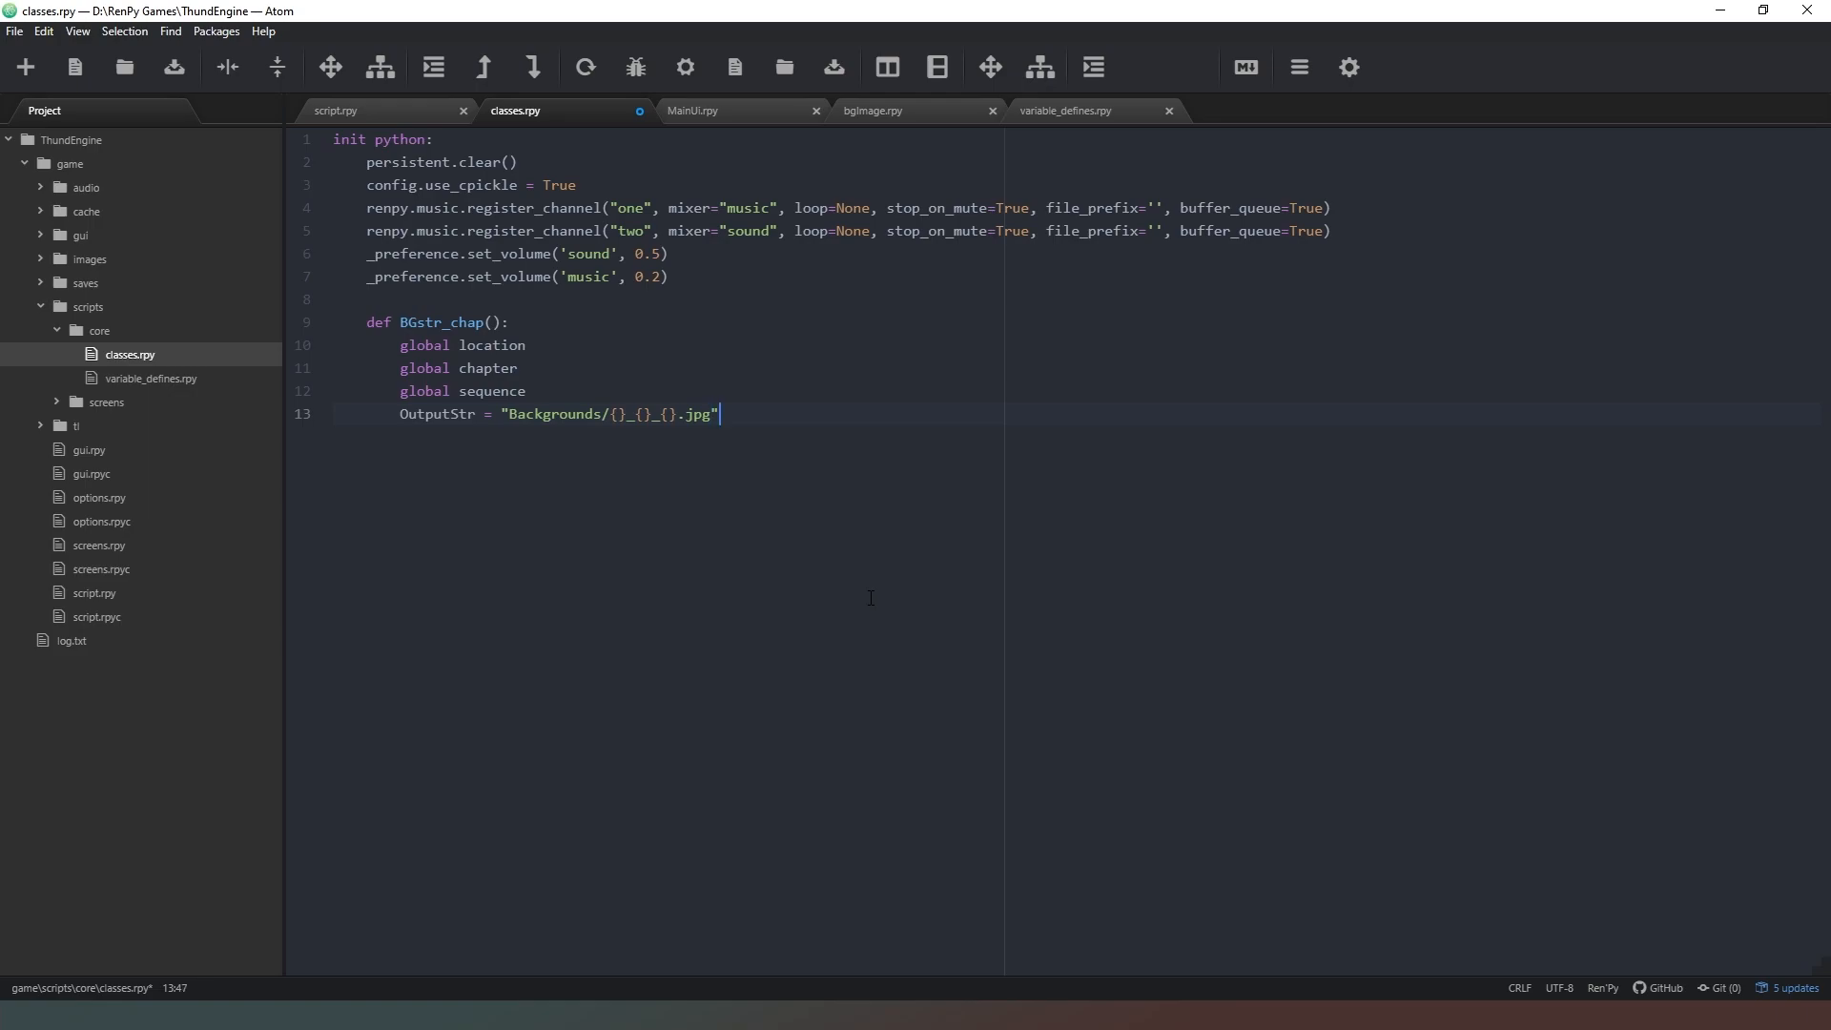
type(".format(")
type("location, ")
type("chapter, sequ")
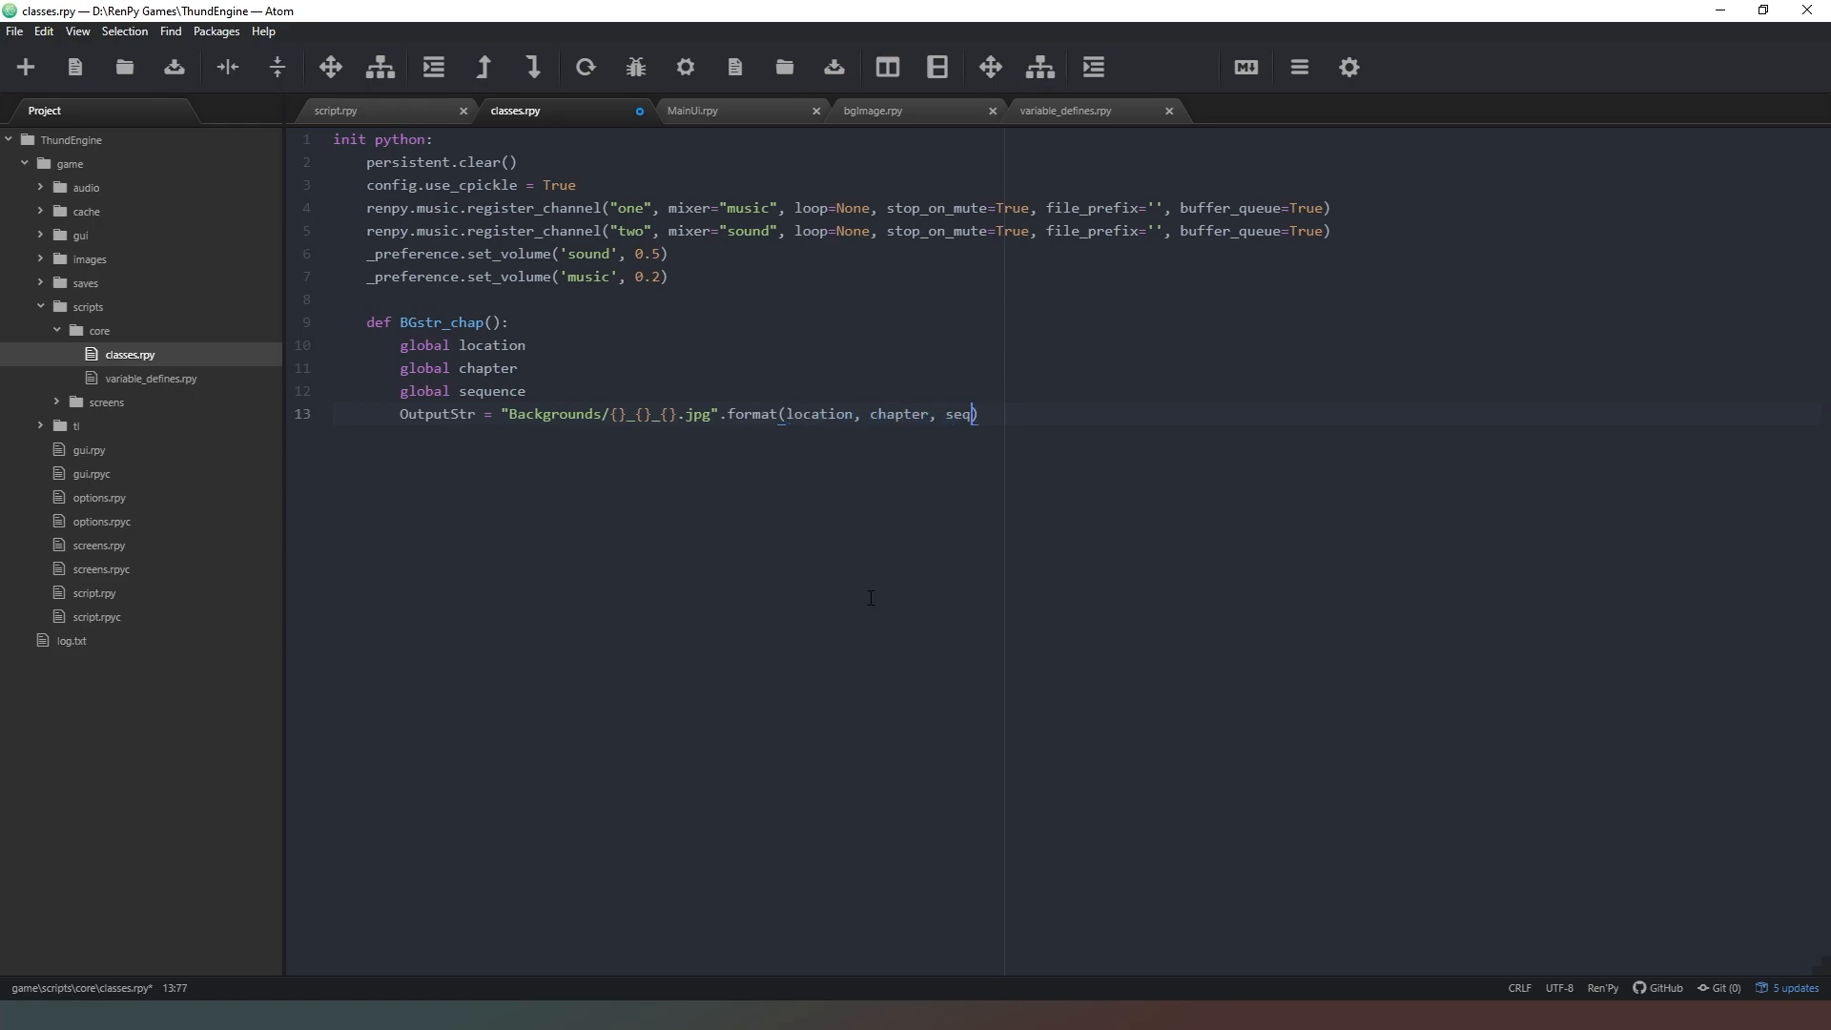
type("ence)")
Add 'if renpy.loadable(OutputStr): return OutputStr' below the path assignment
key("Return")
type("if renpy.loa")
type("dable(")
double_click(444, 413)
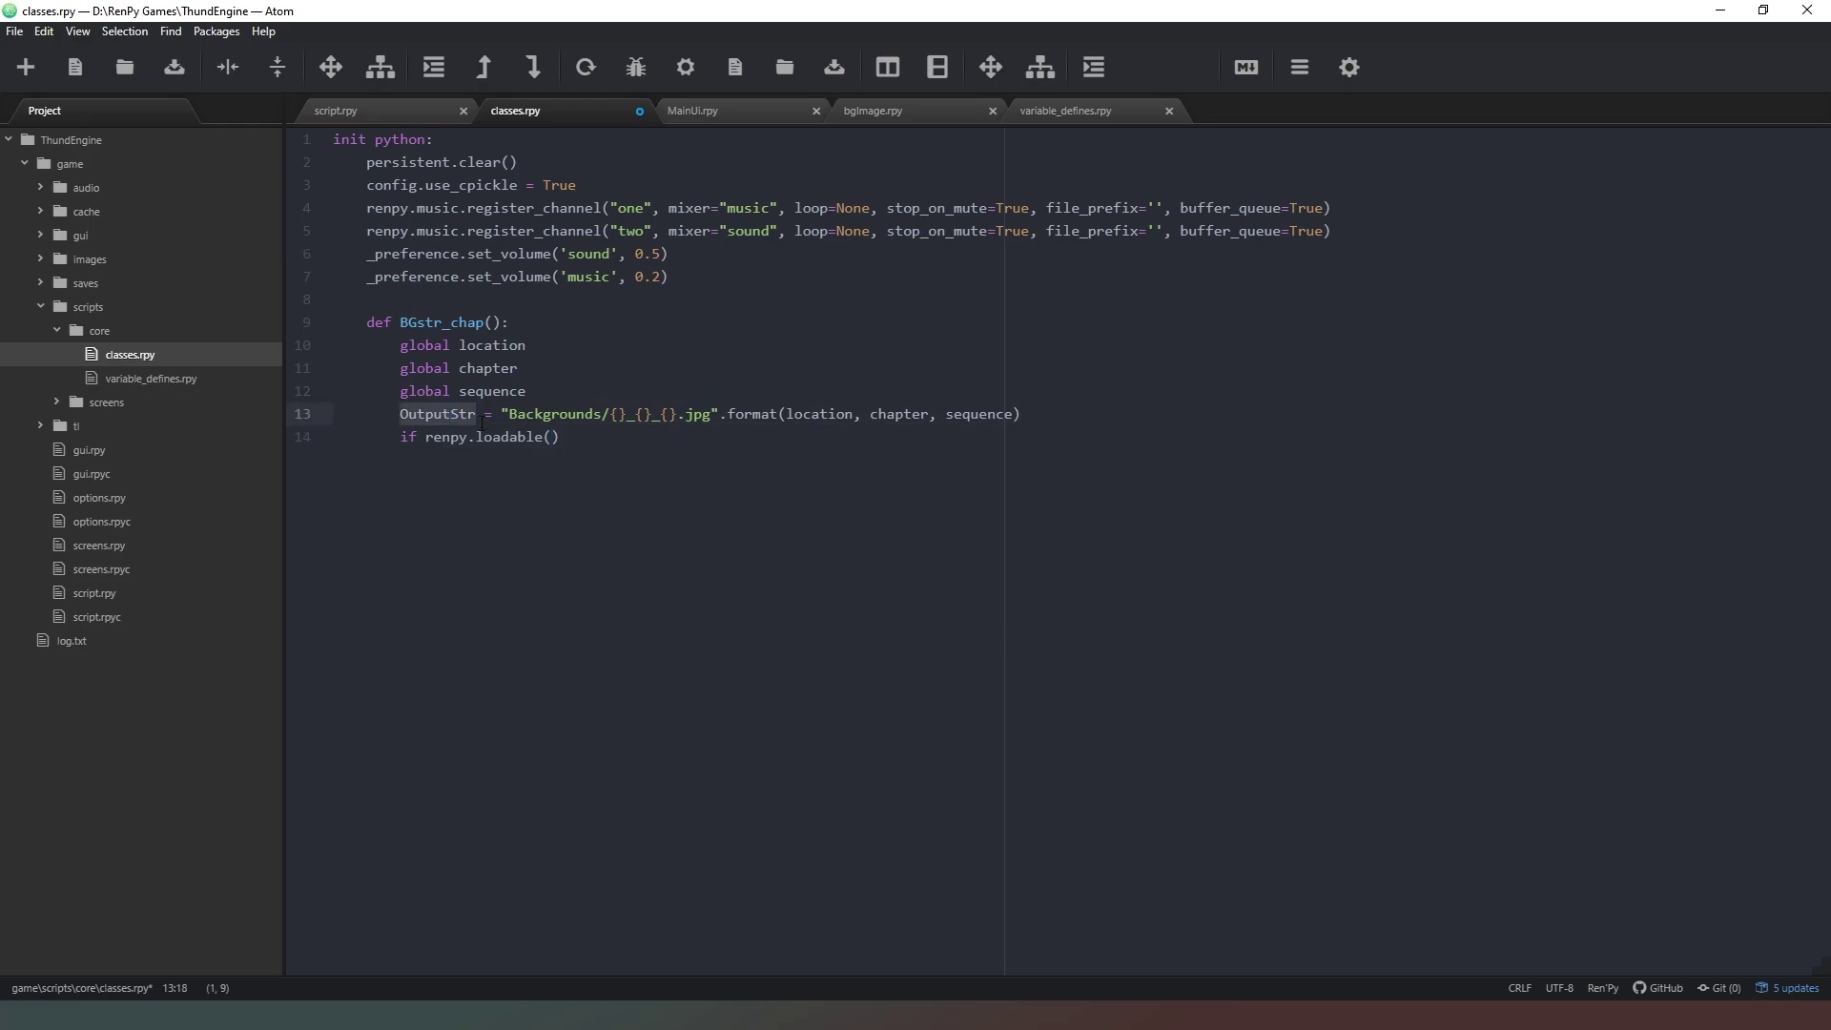
key("ctrl+c")
left_click(552, 437)
key("ctrl+v")
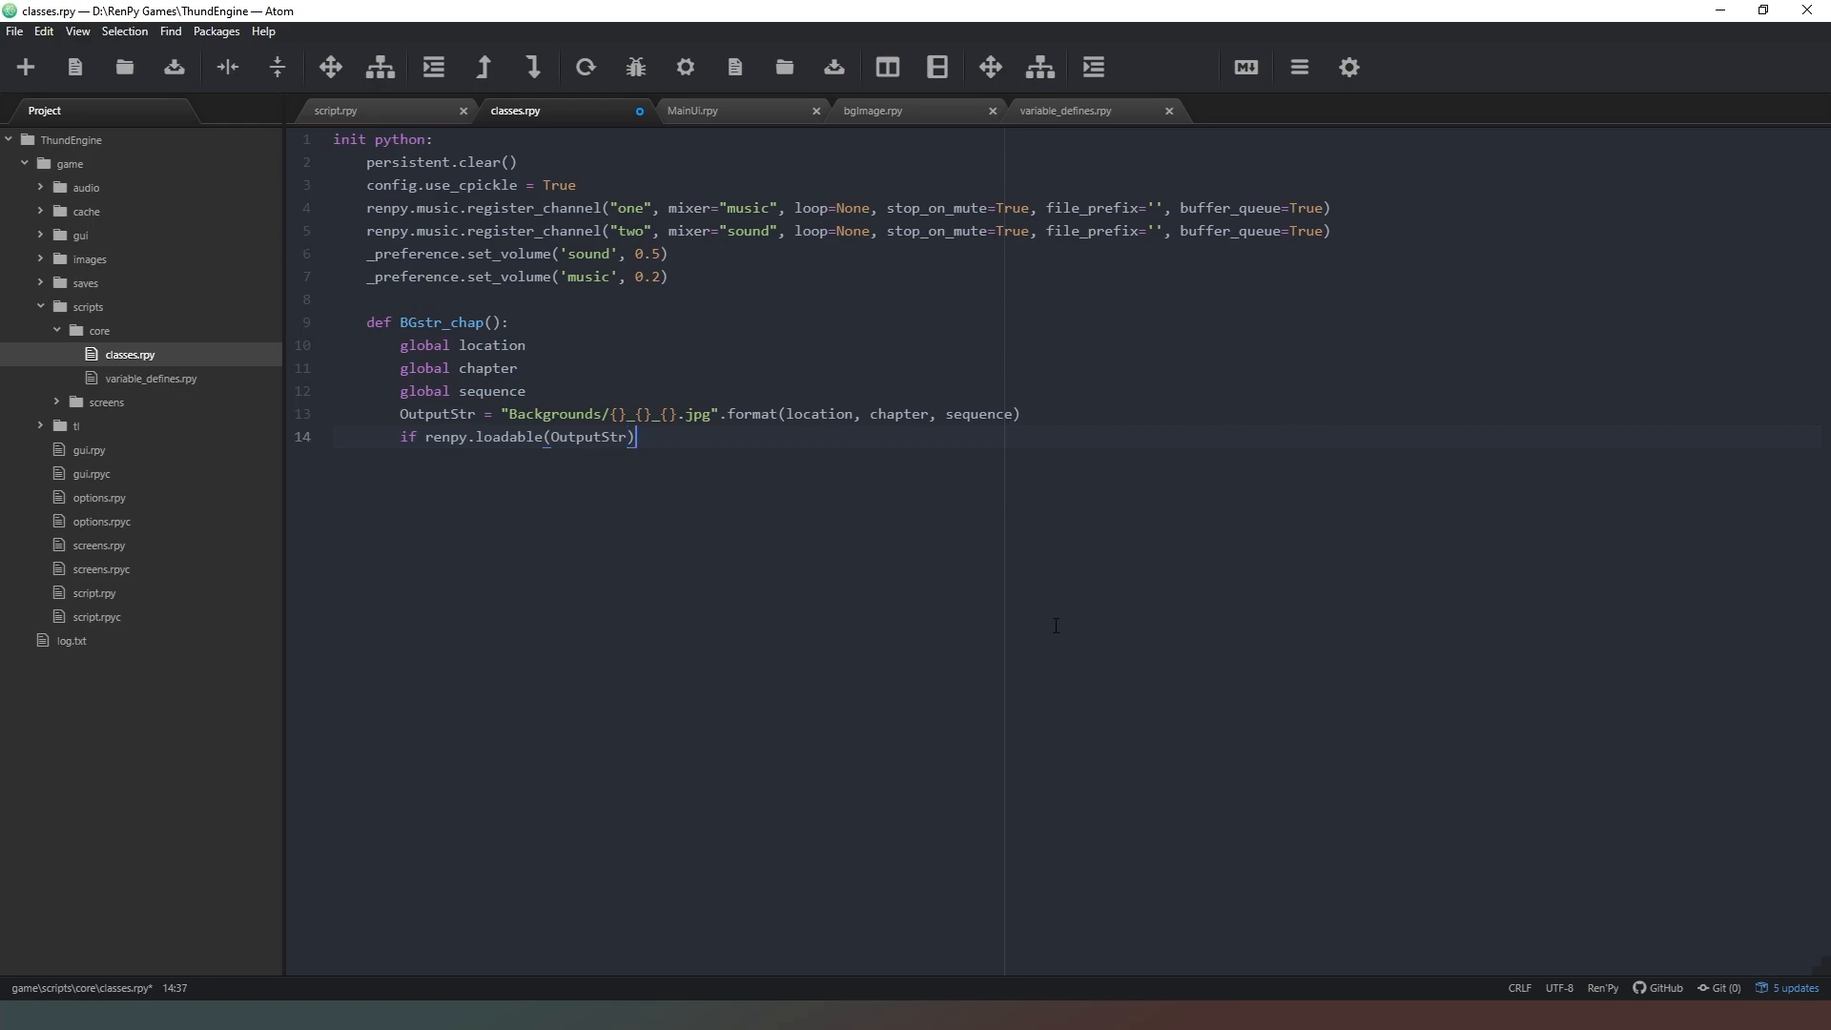
type(":")
key("Return")
type("return ")
type("OutputStr")
Duplicate the path check below with a two-placeholder path Backgrounds/{}_{}.jpg
key("Return")
left_click_drag(399, 414, 402, 480)
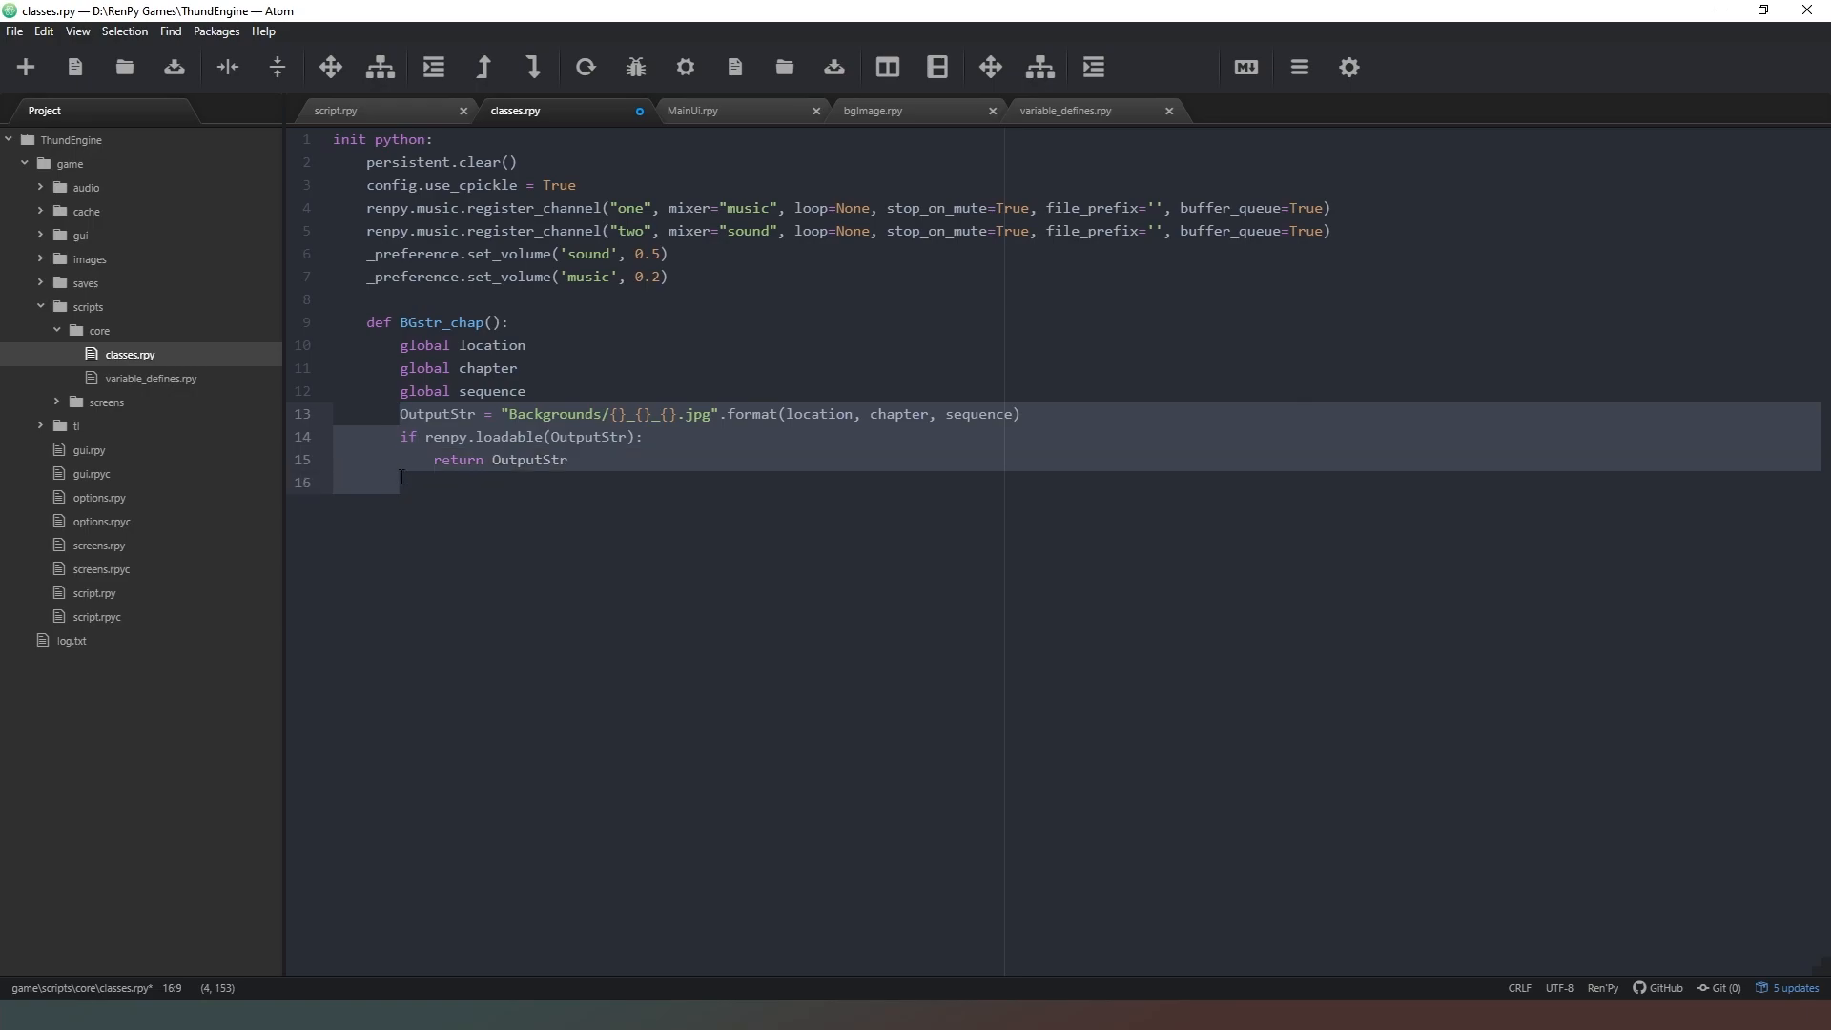
left_click(403, 481)
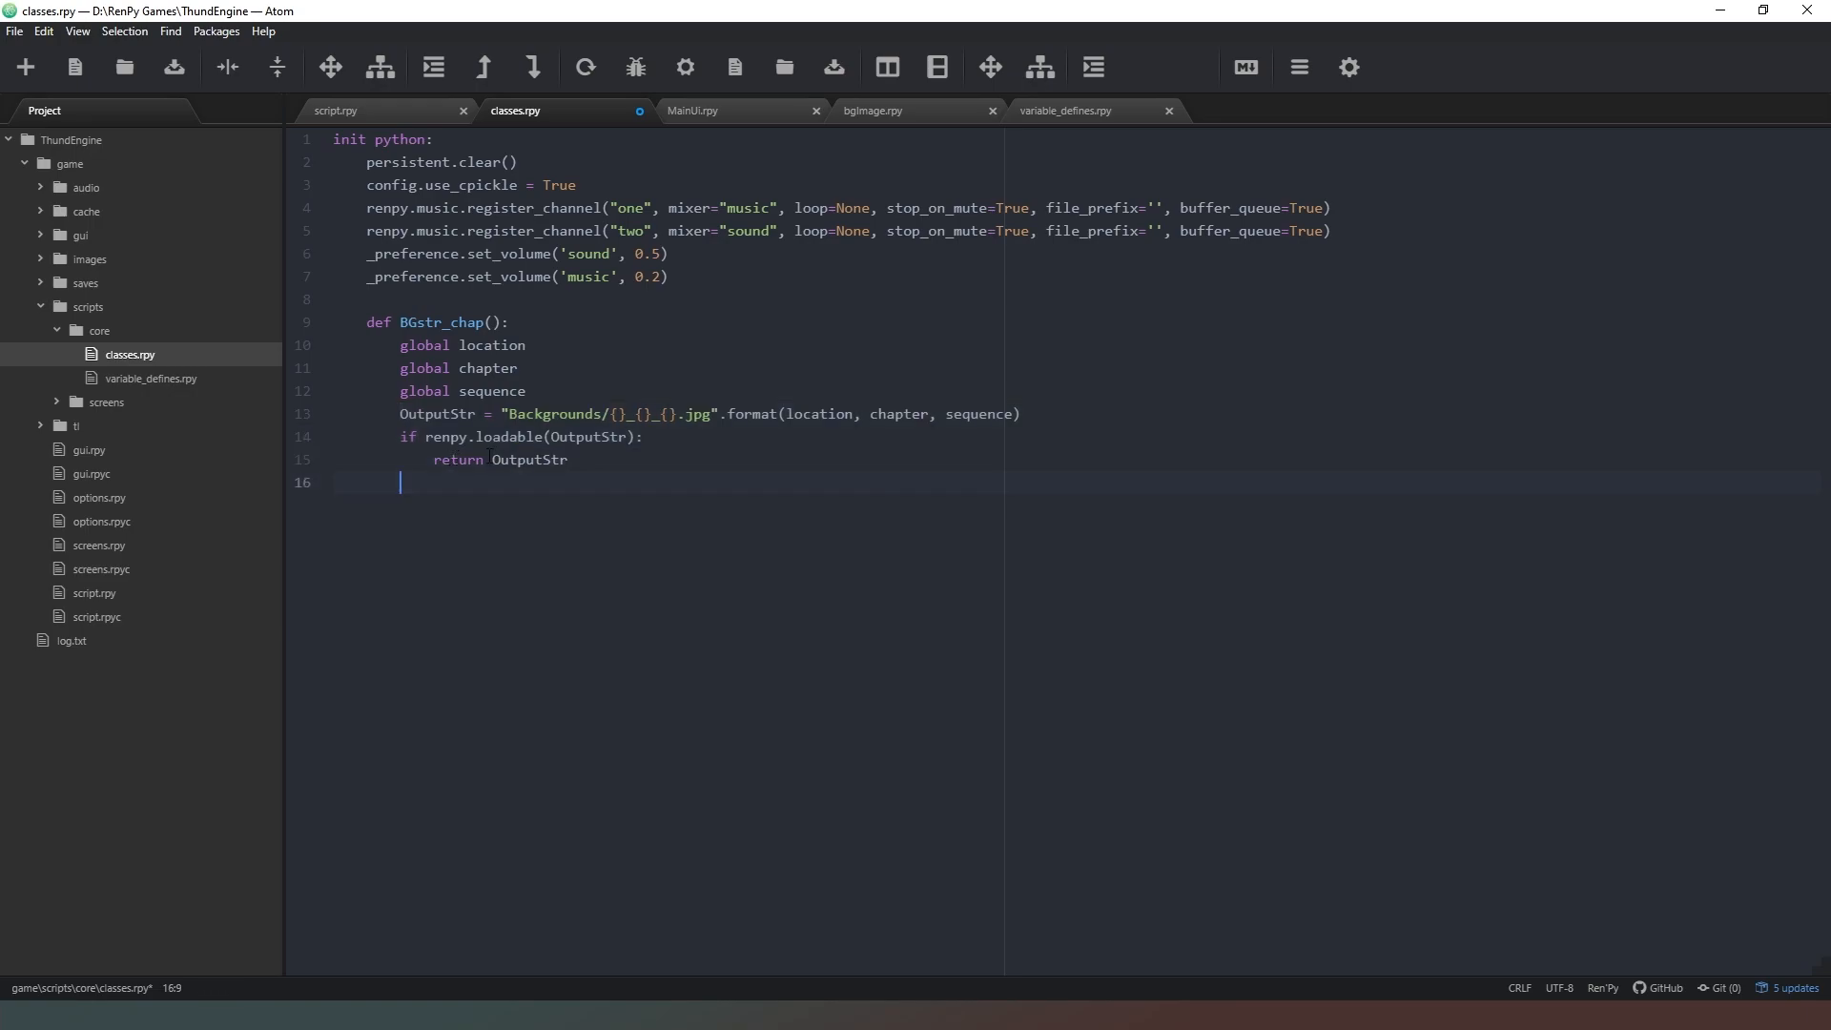
key("ctrl+v")
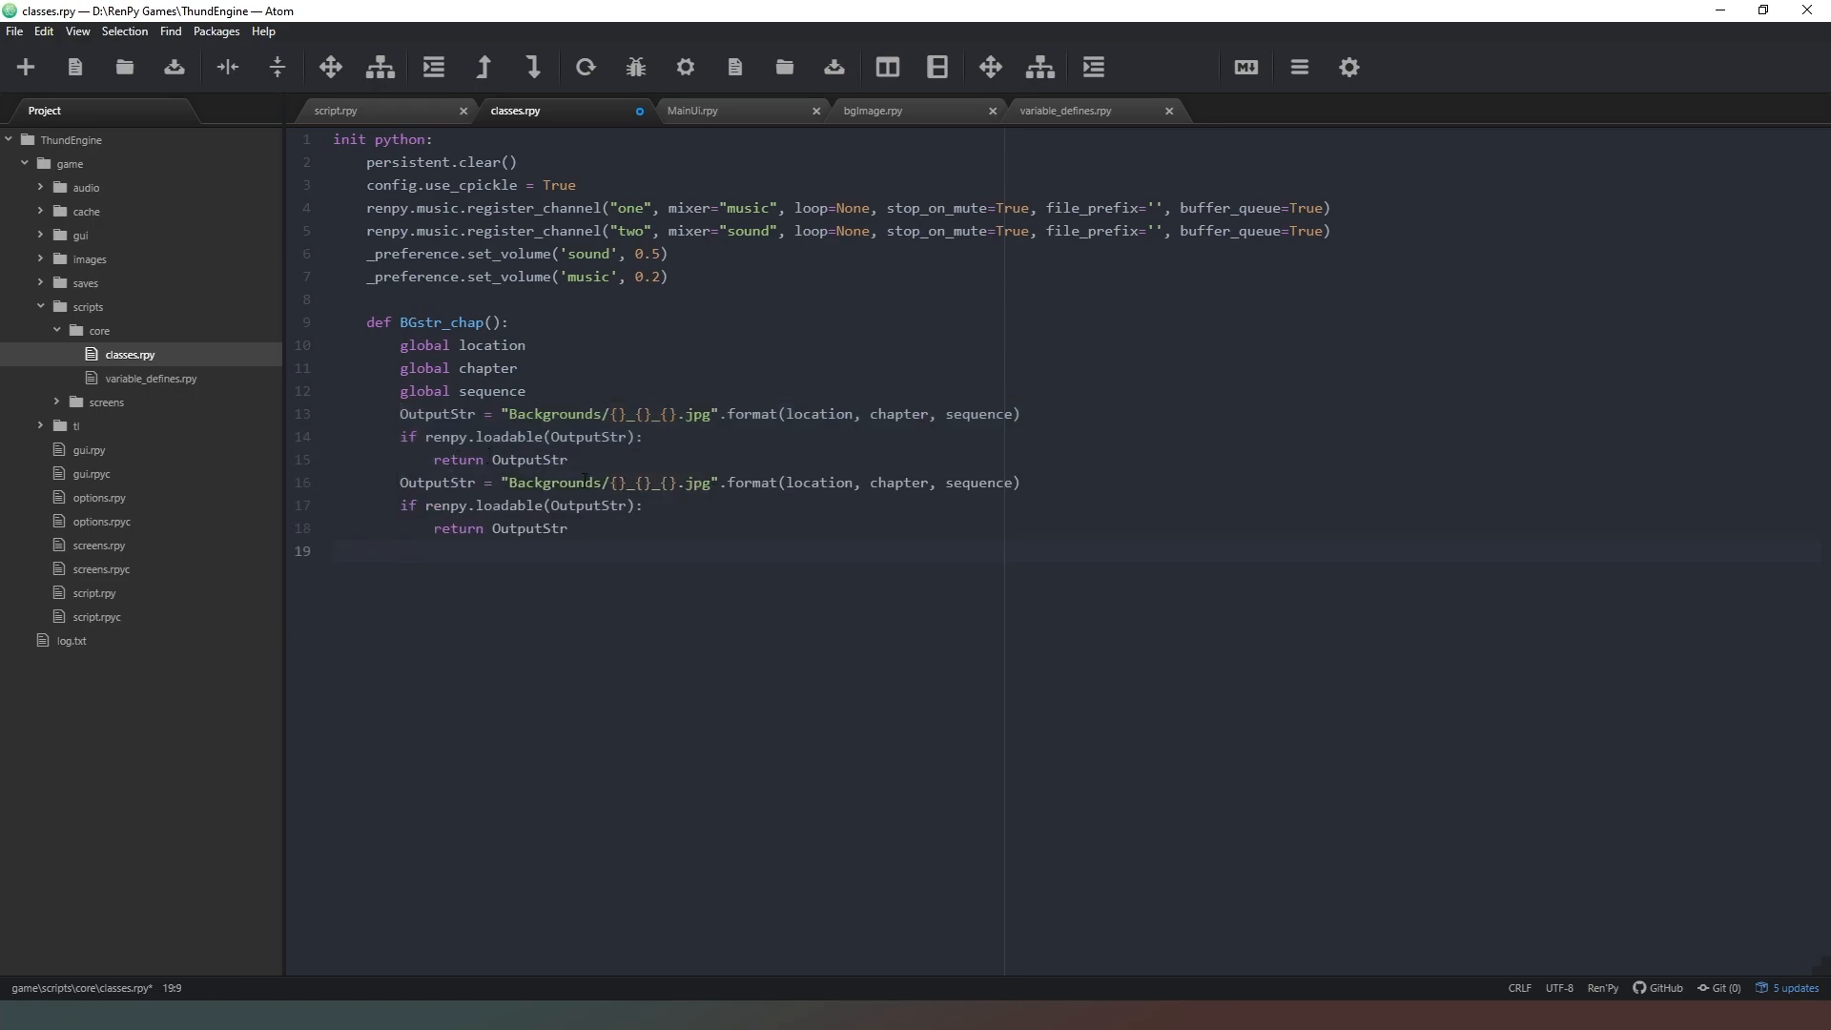
left_click(677, 483)
key("BackSpace")
key("BackSpace")
key("BackSpace")
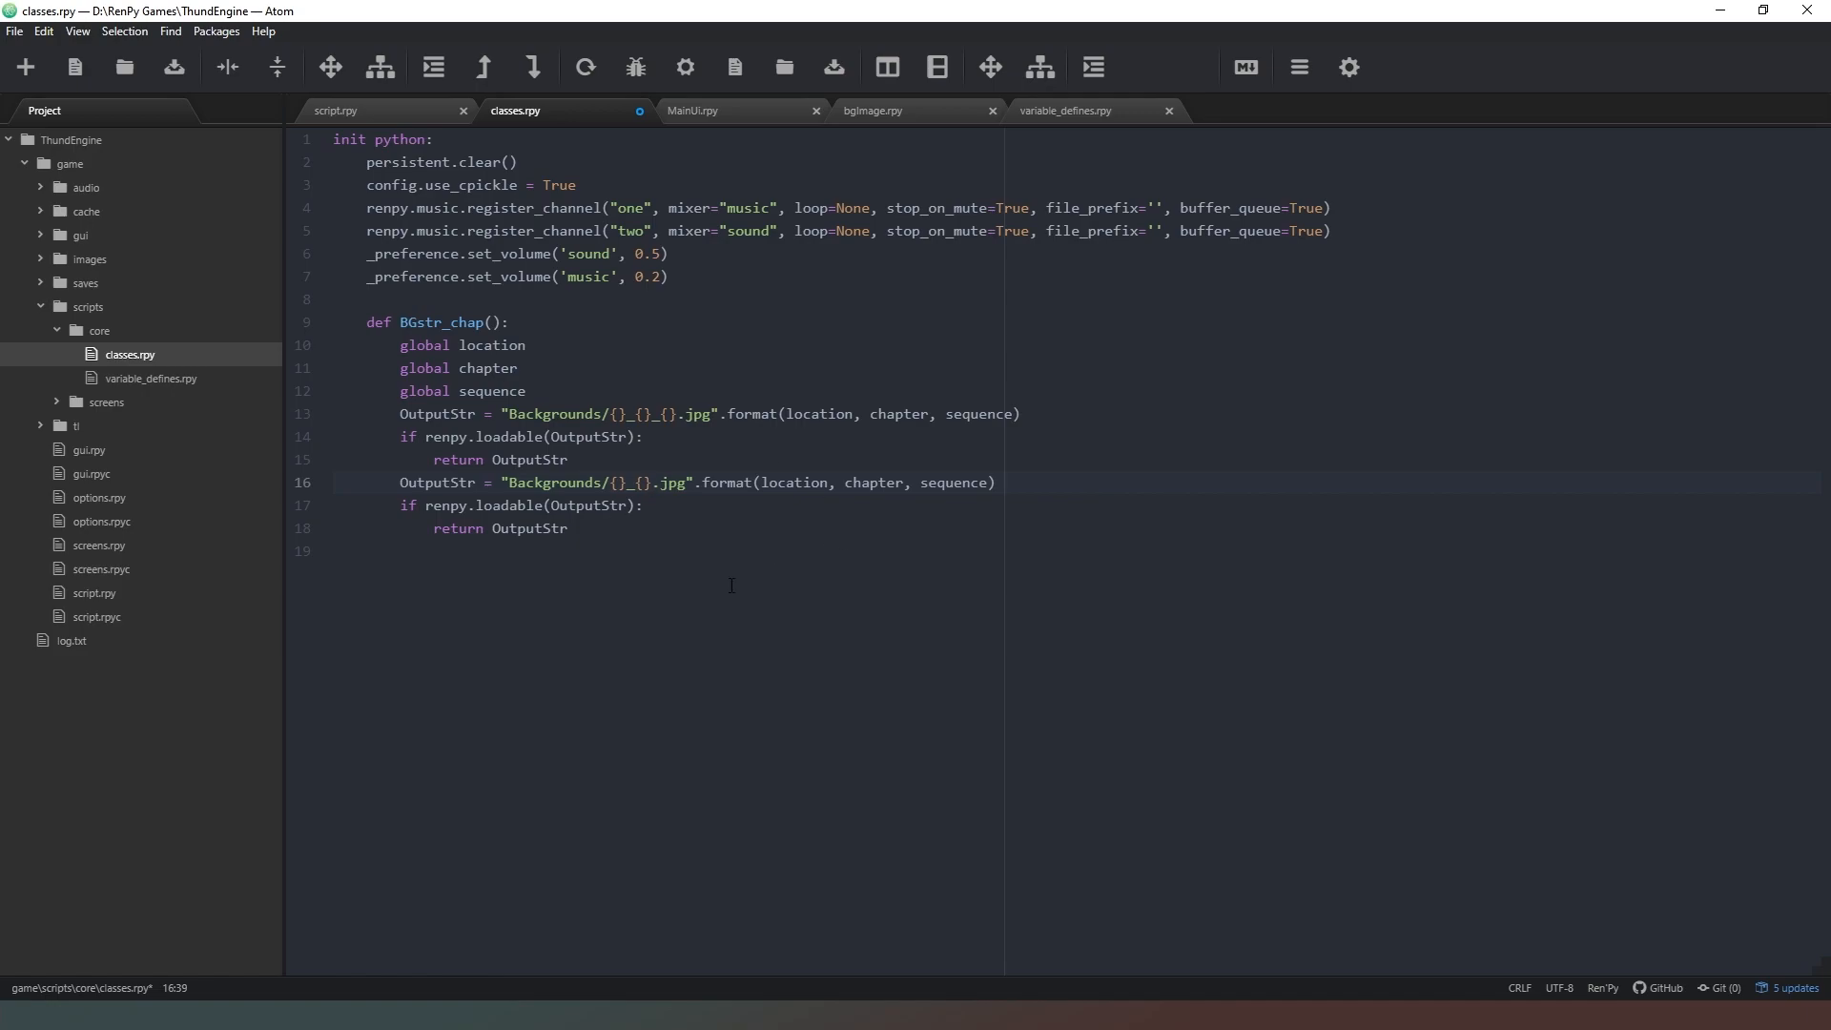
left_click(721, 590)
Paste a third check using the location-only path Backgrounds/{}.jpg
left_click(407, 554)
key("ctrl+v")
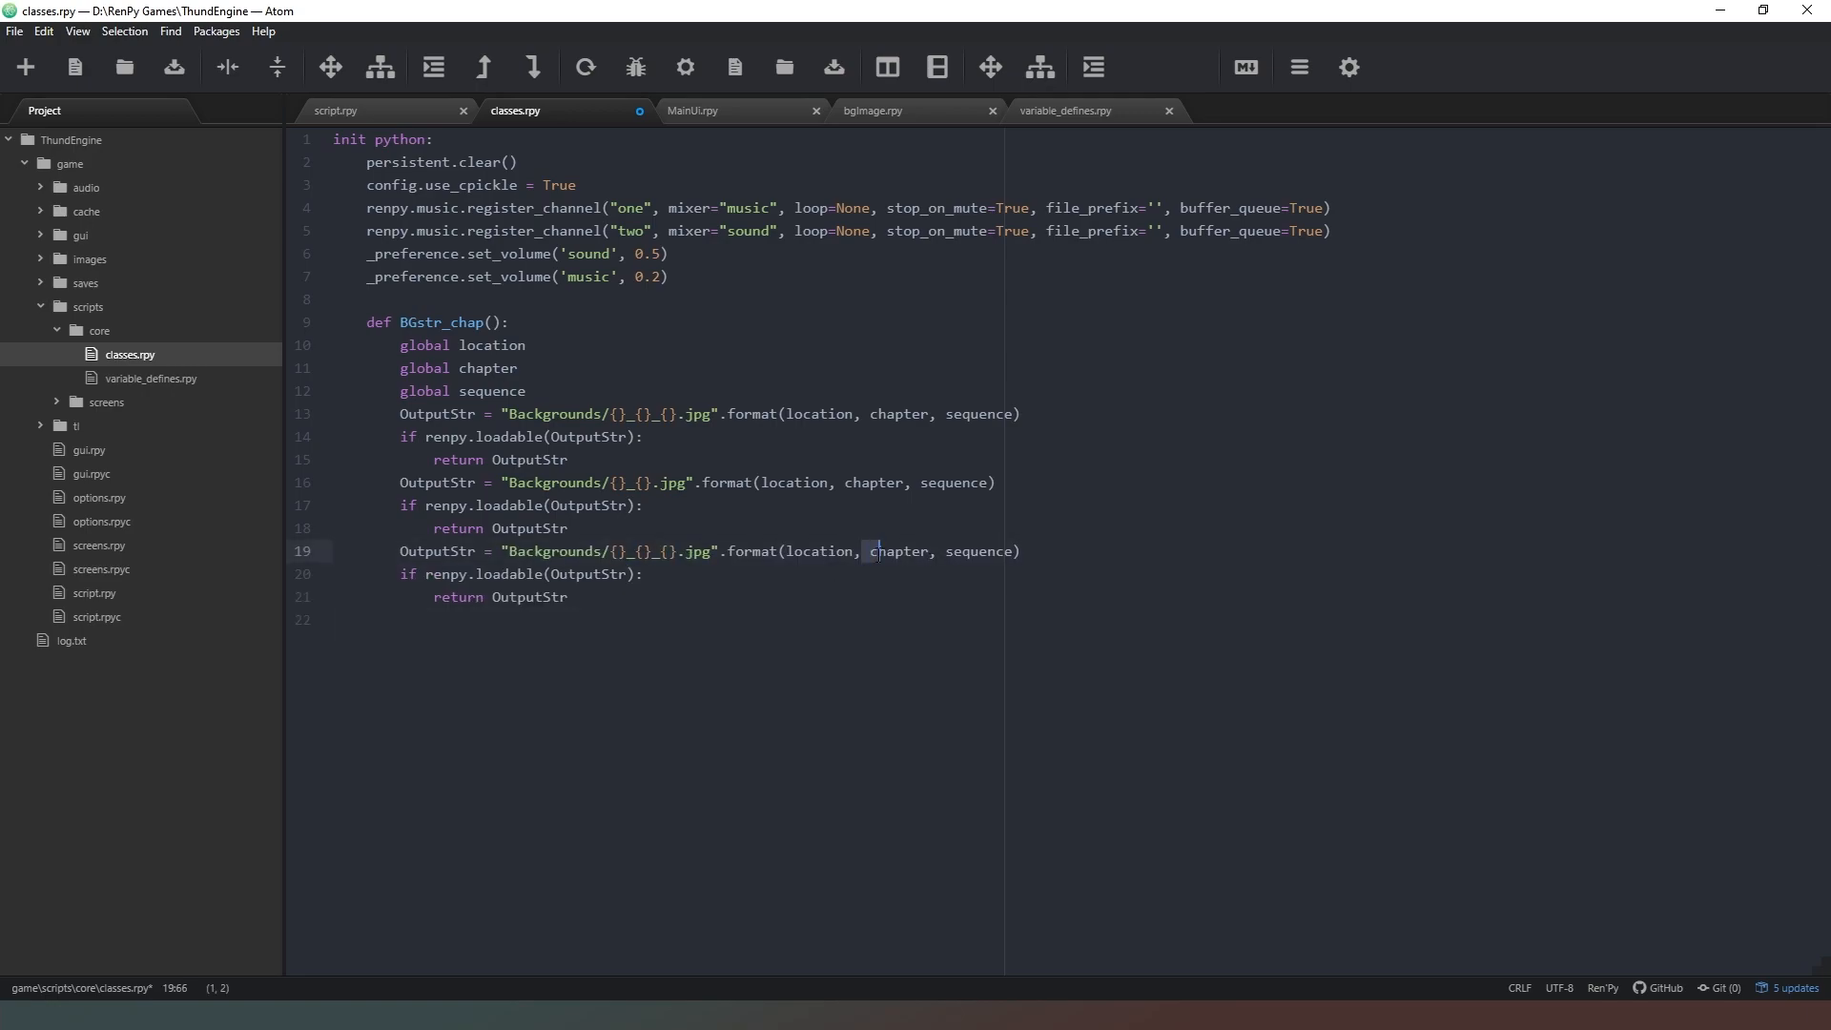
double_click(862, 555)
left_click_drag(863, 550, 1016, 550)
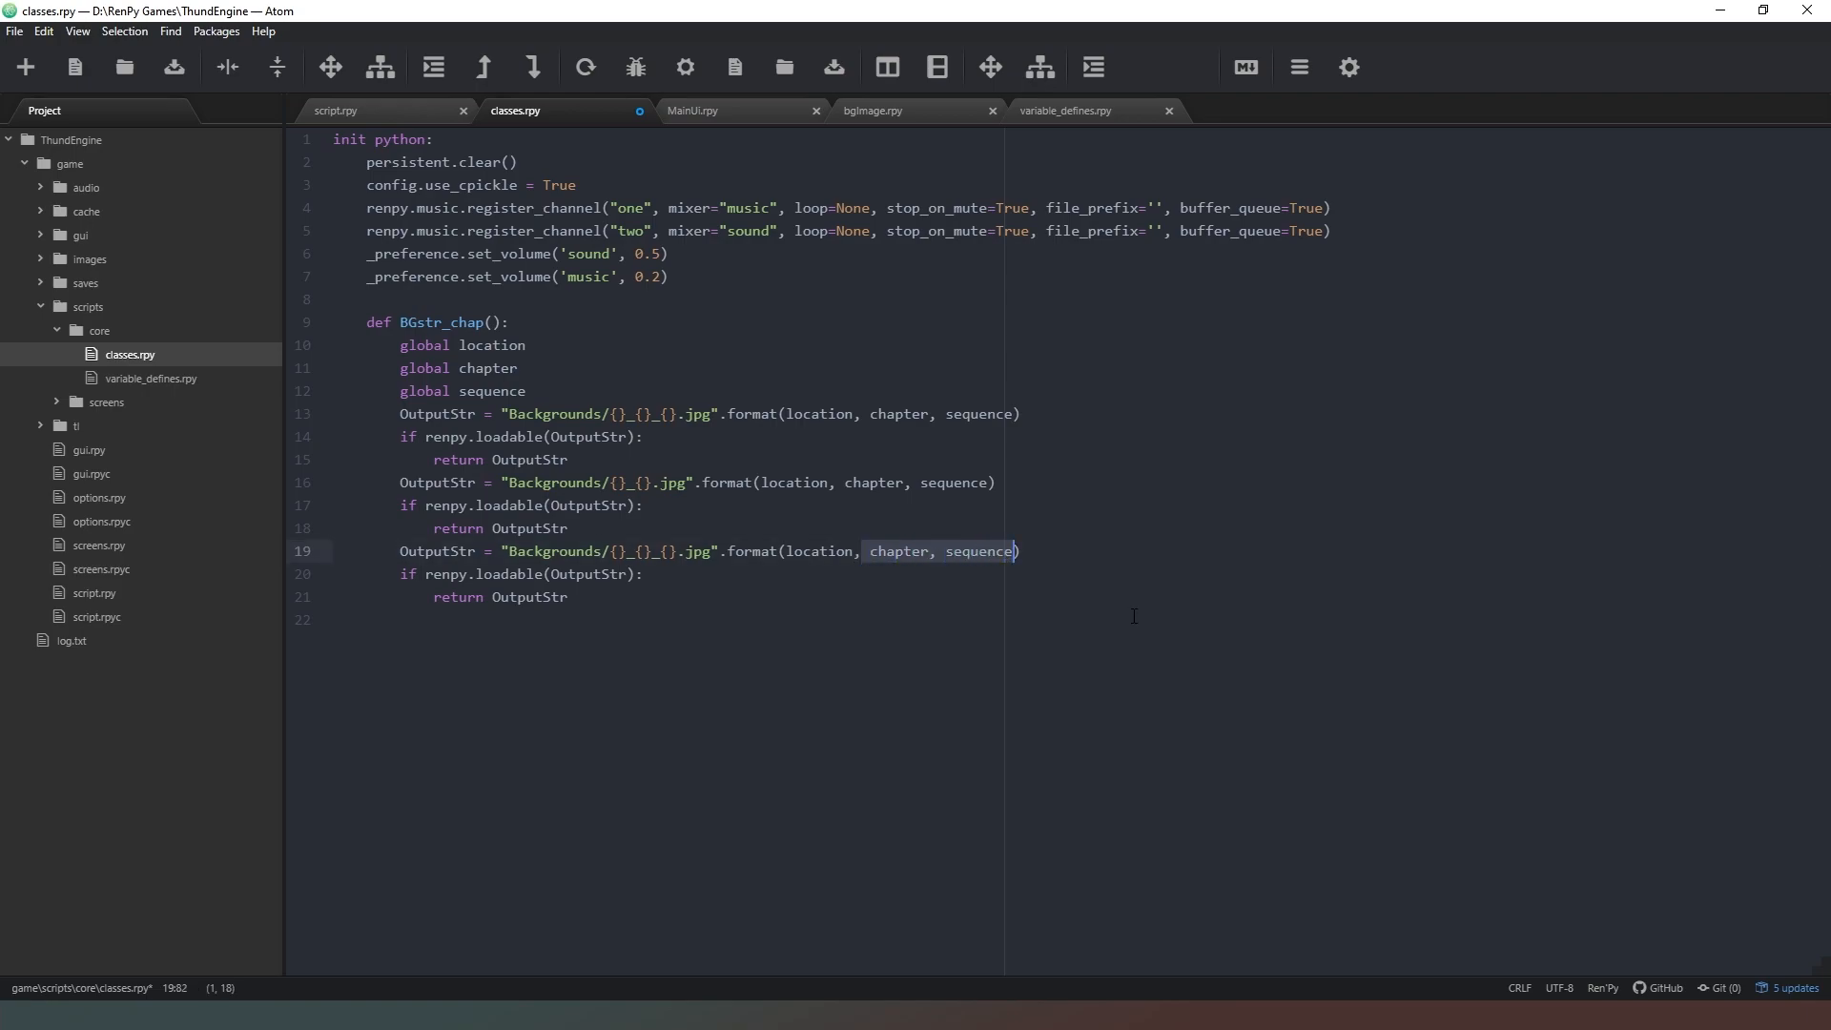
key("BackSpace")
key("BackSpace")
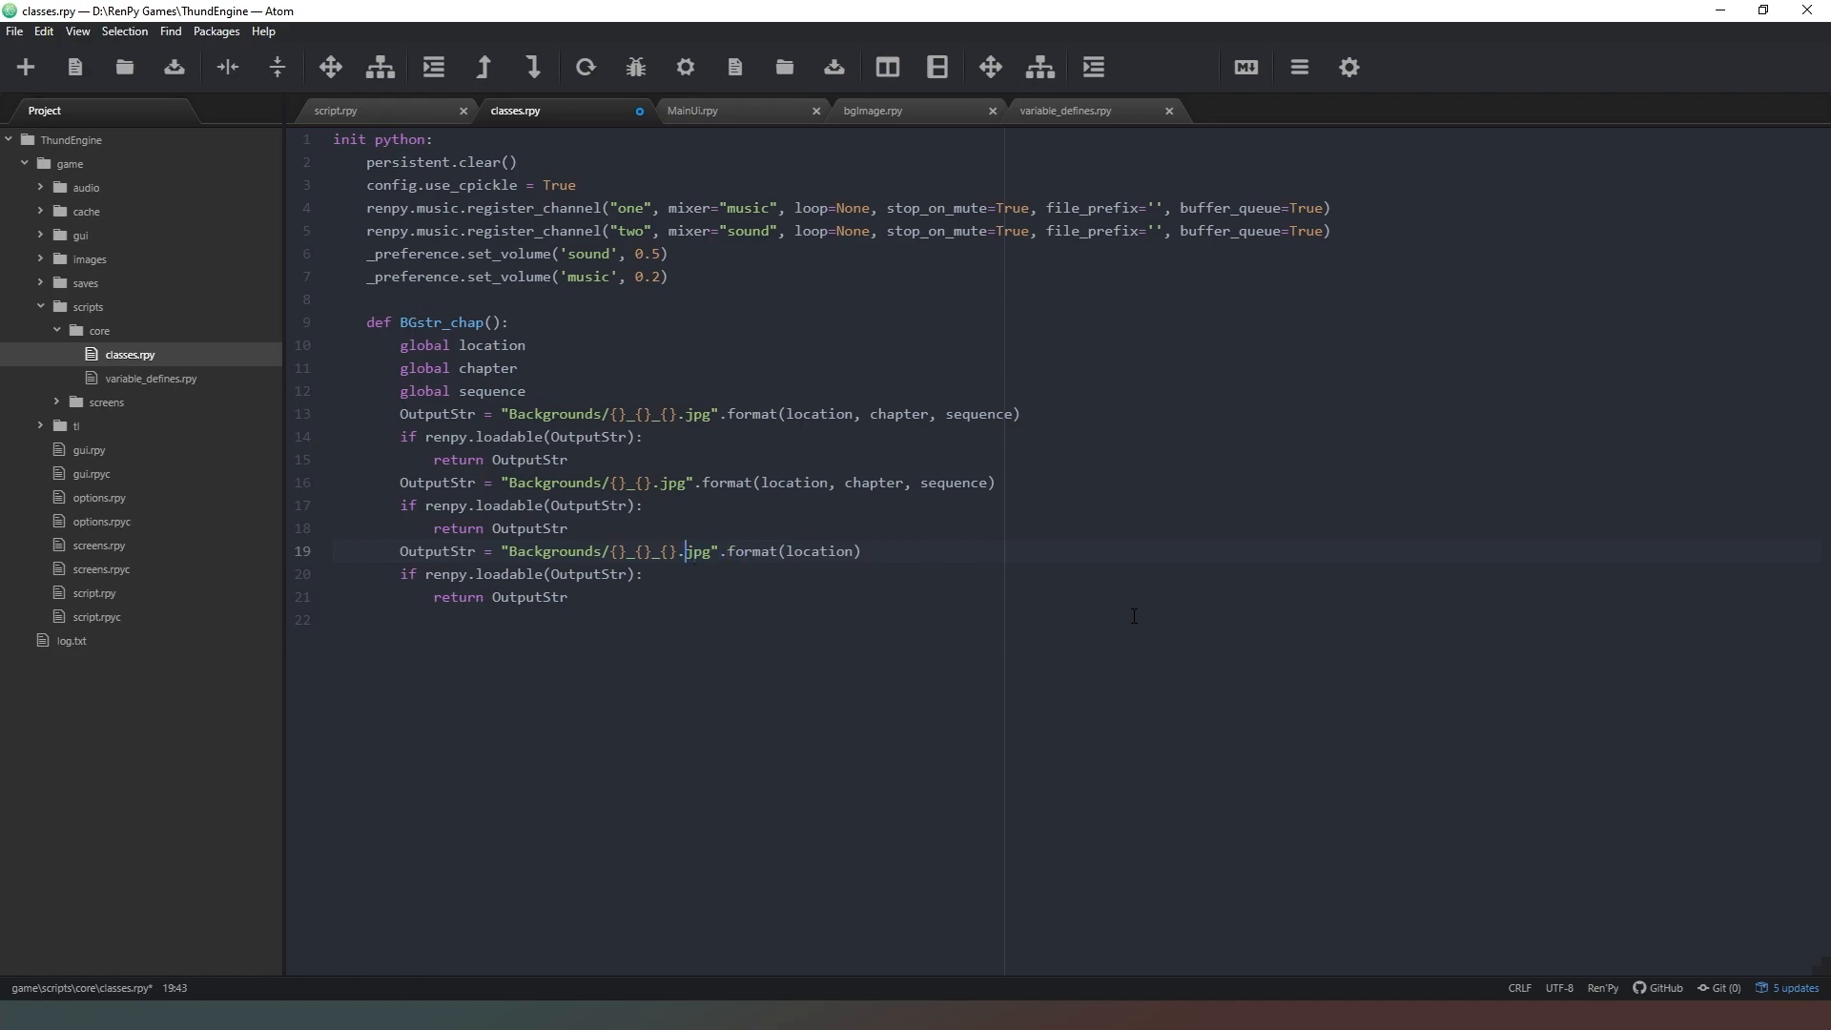
left_click(675, 550)
key("BackSpace")
key("BackSpace")
key("BackSpace")
key("BackSpace")
key("BackSpace")
key("BackSpace")
left_click(638, 619)
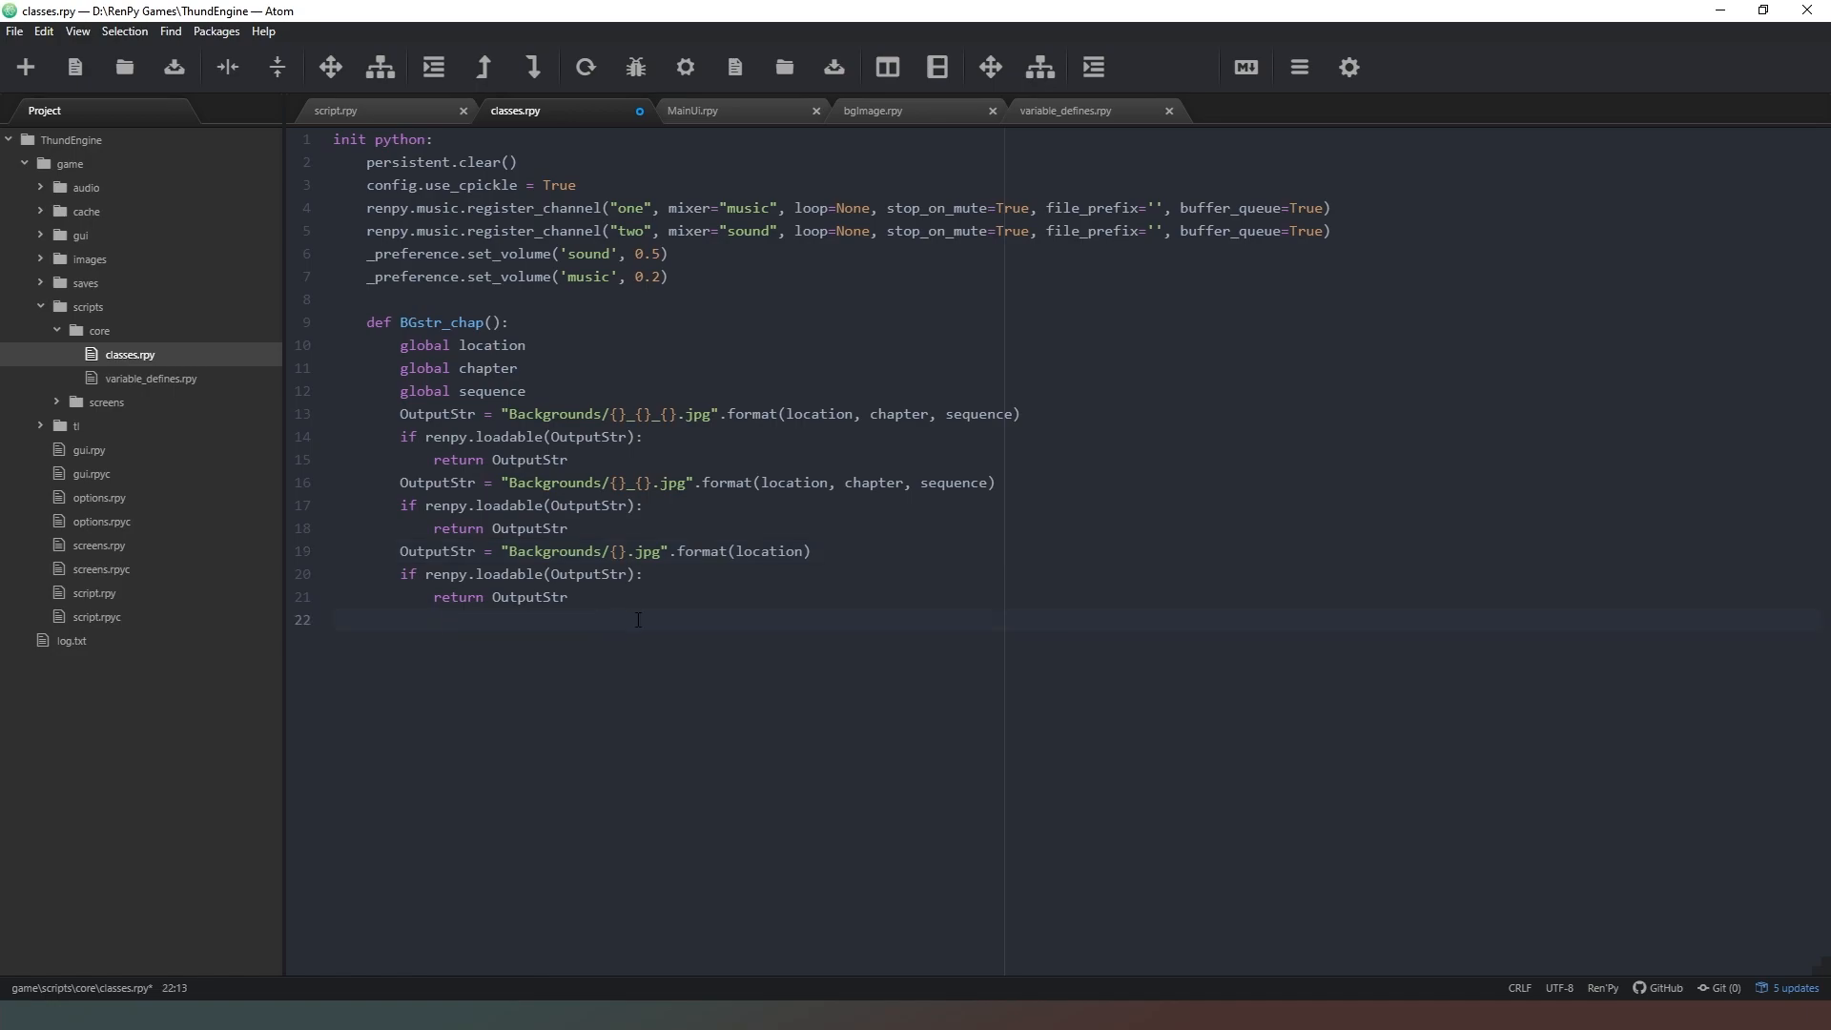
End BGstr_chap with a default return "Backgrounds/background.jpg"
key("BackSpace")
type("return ")
type("\"Bac")
type("kgrounds/")
type("backgroun")
type("d.jpg")
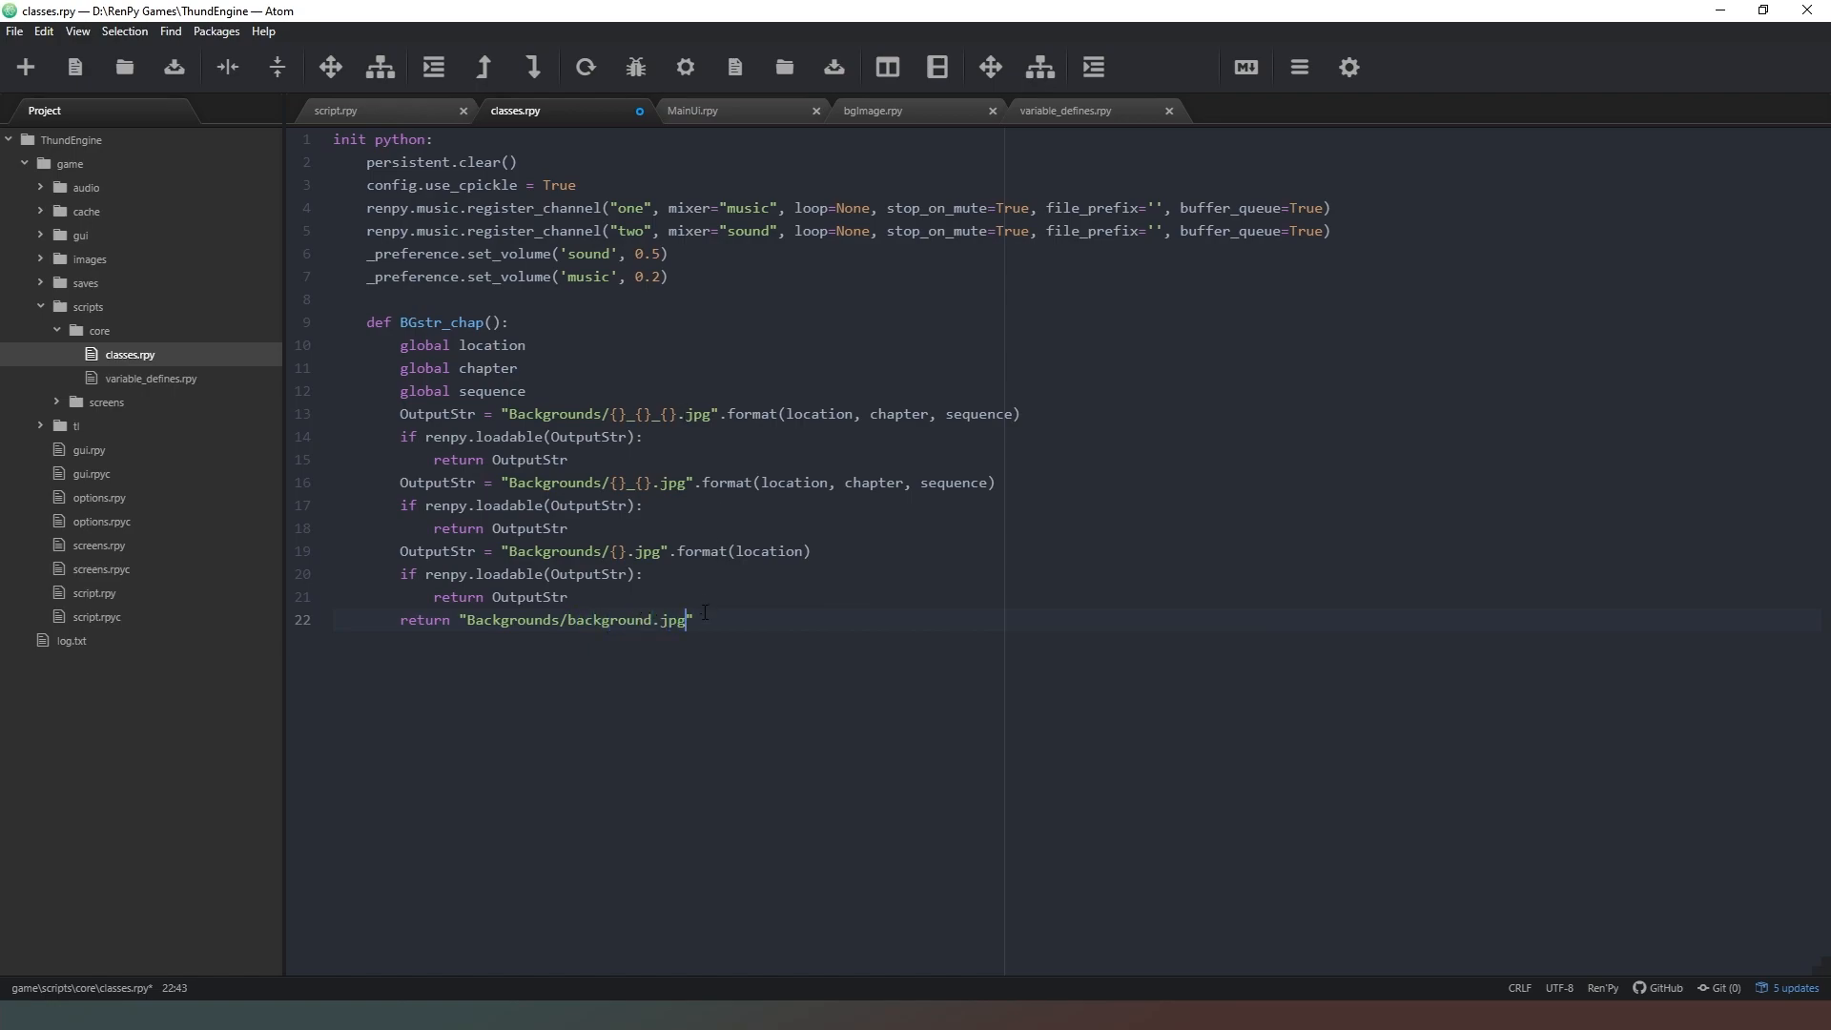
key("Right")
Remove the sequence argument from the second fallback path and save classes.rpy
left_click_drag(906, 483, 986, 483)
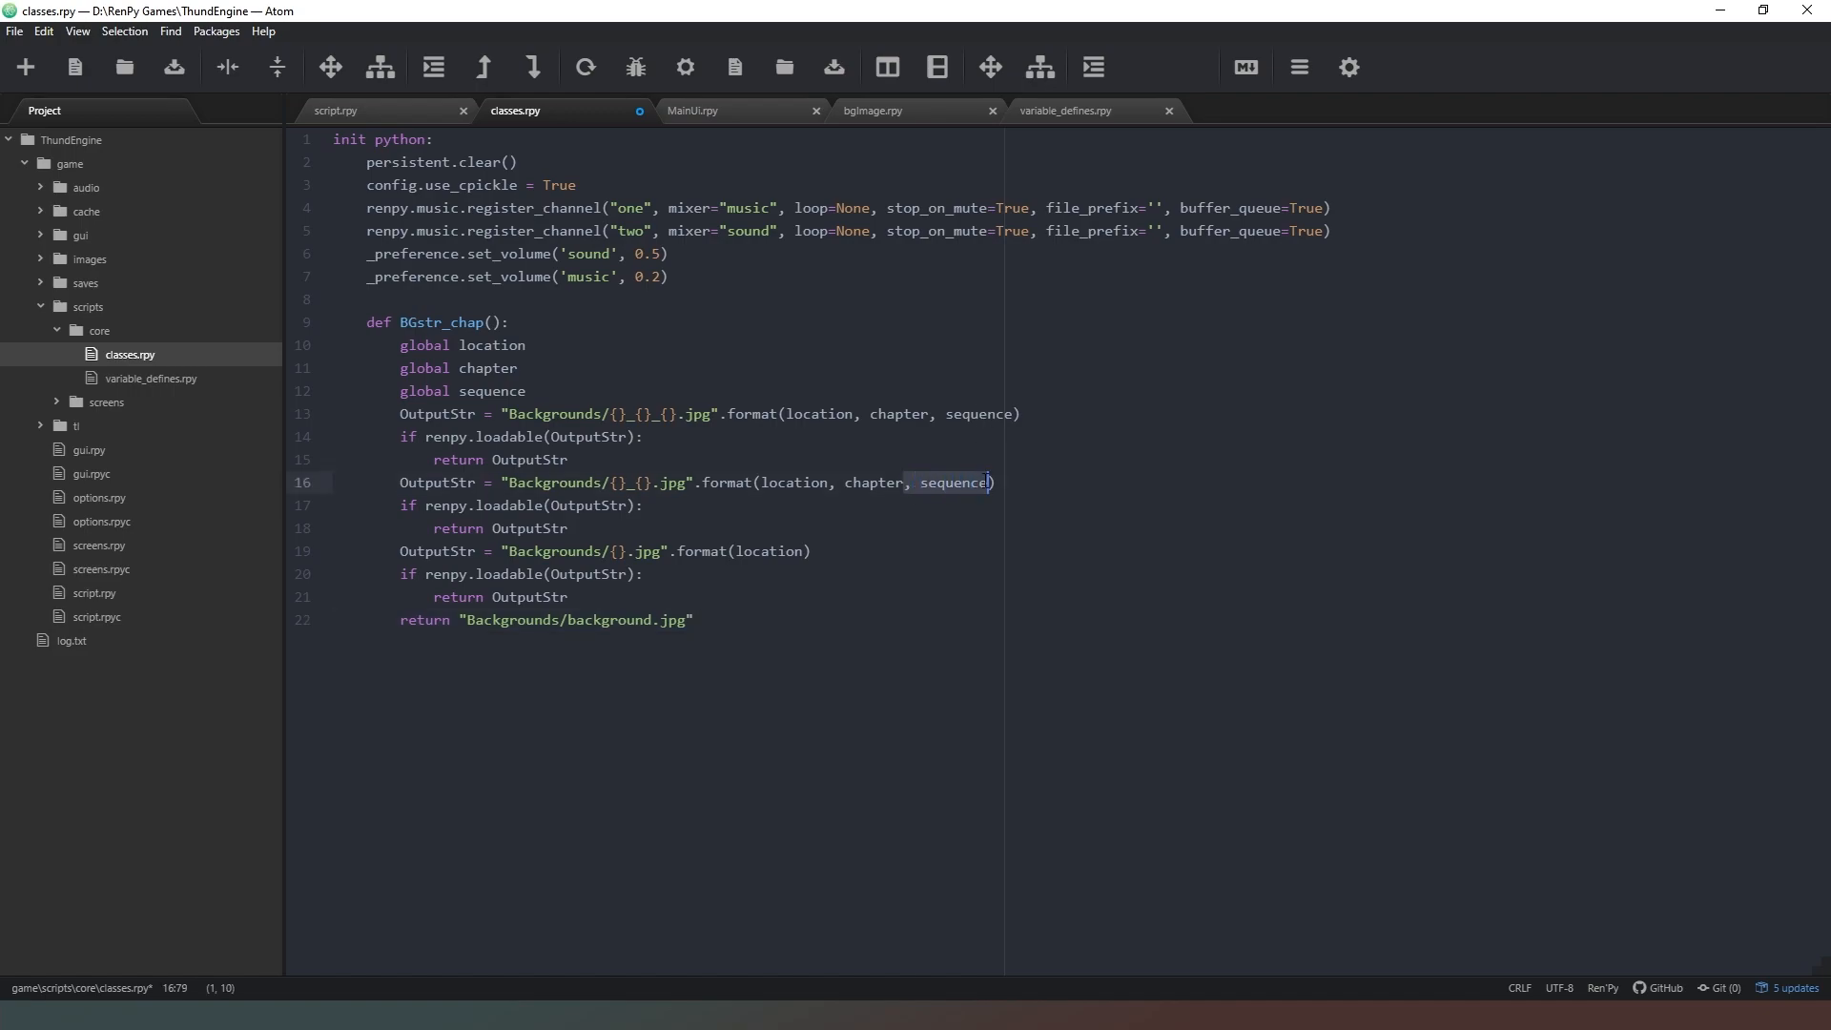
key("BackSpace")
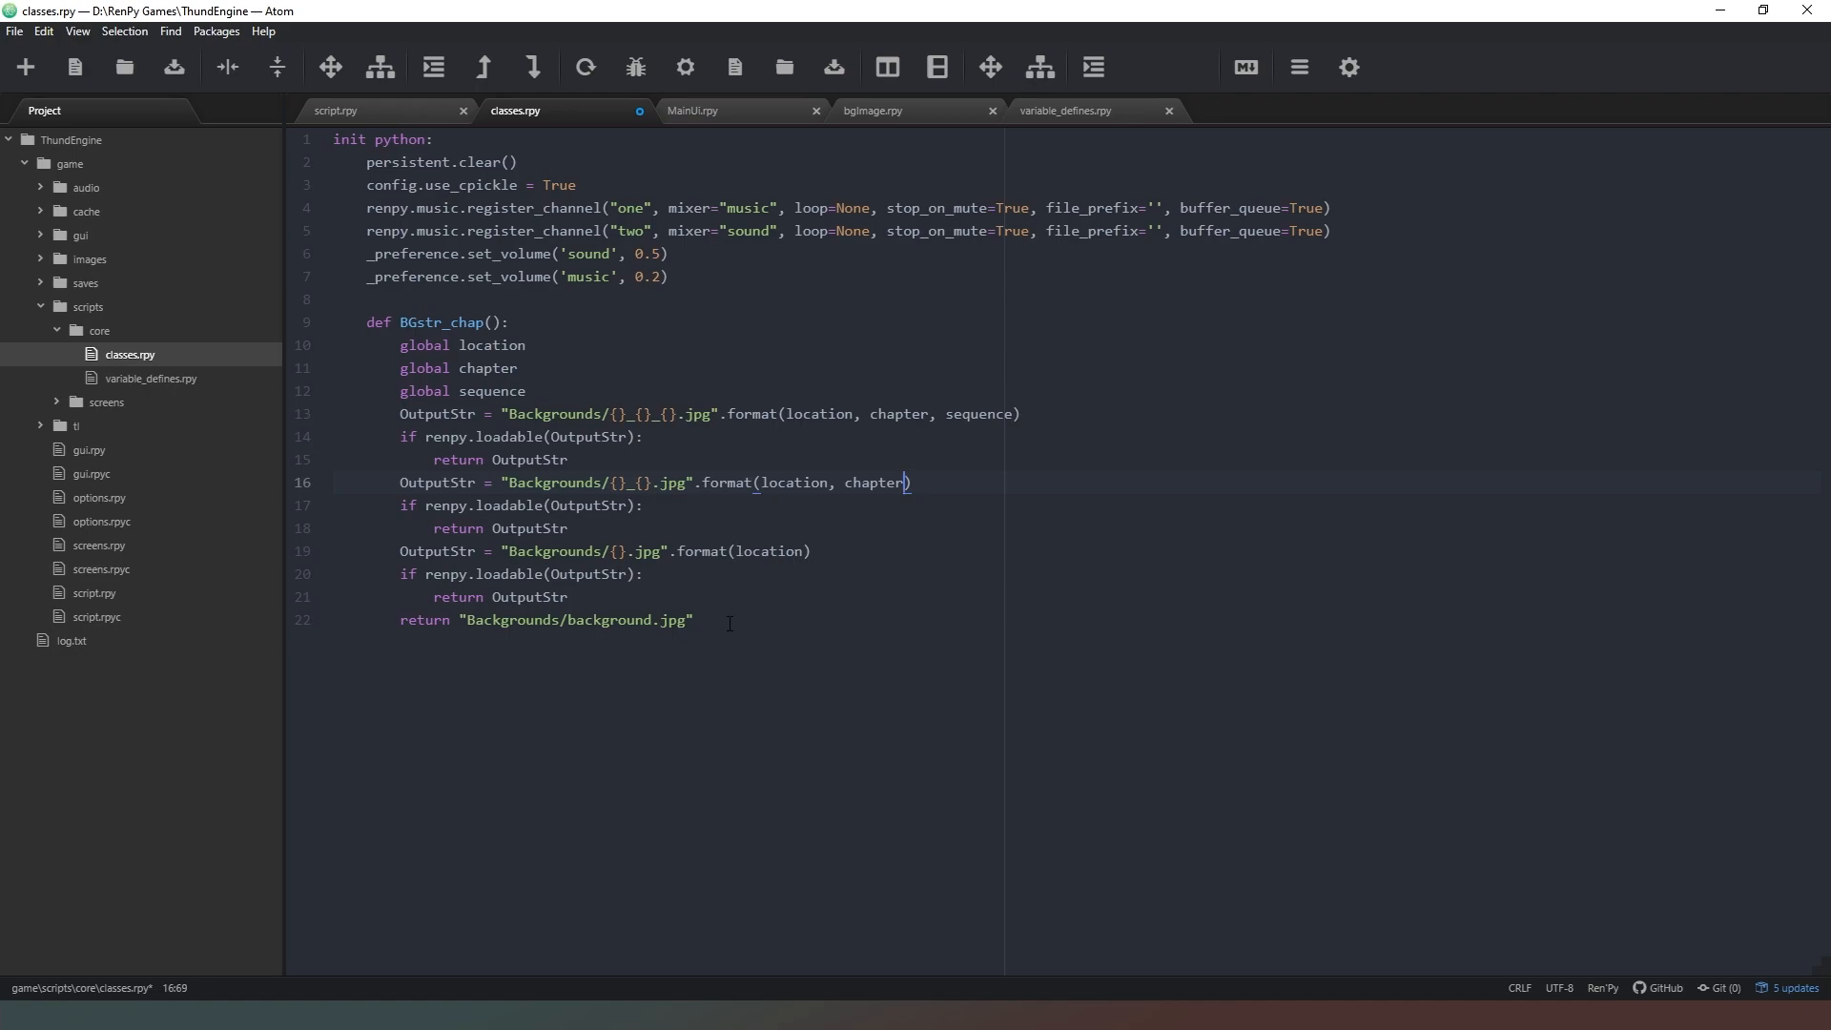
left_click(730, 624)
key("ctrl+s")
Add a "use BG_Image" line to the mainUI screen, copying the name from bgImage.rpy
left_click(755, 110)
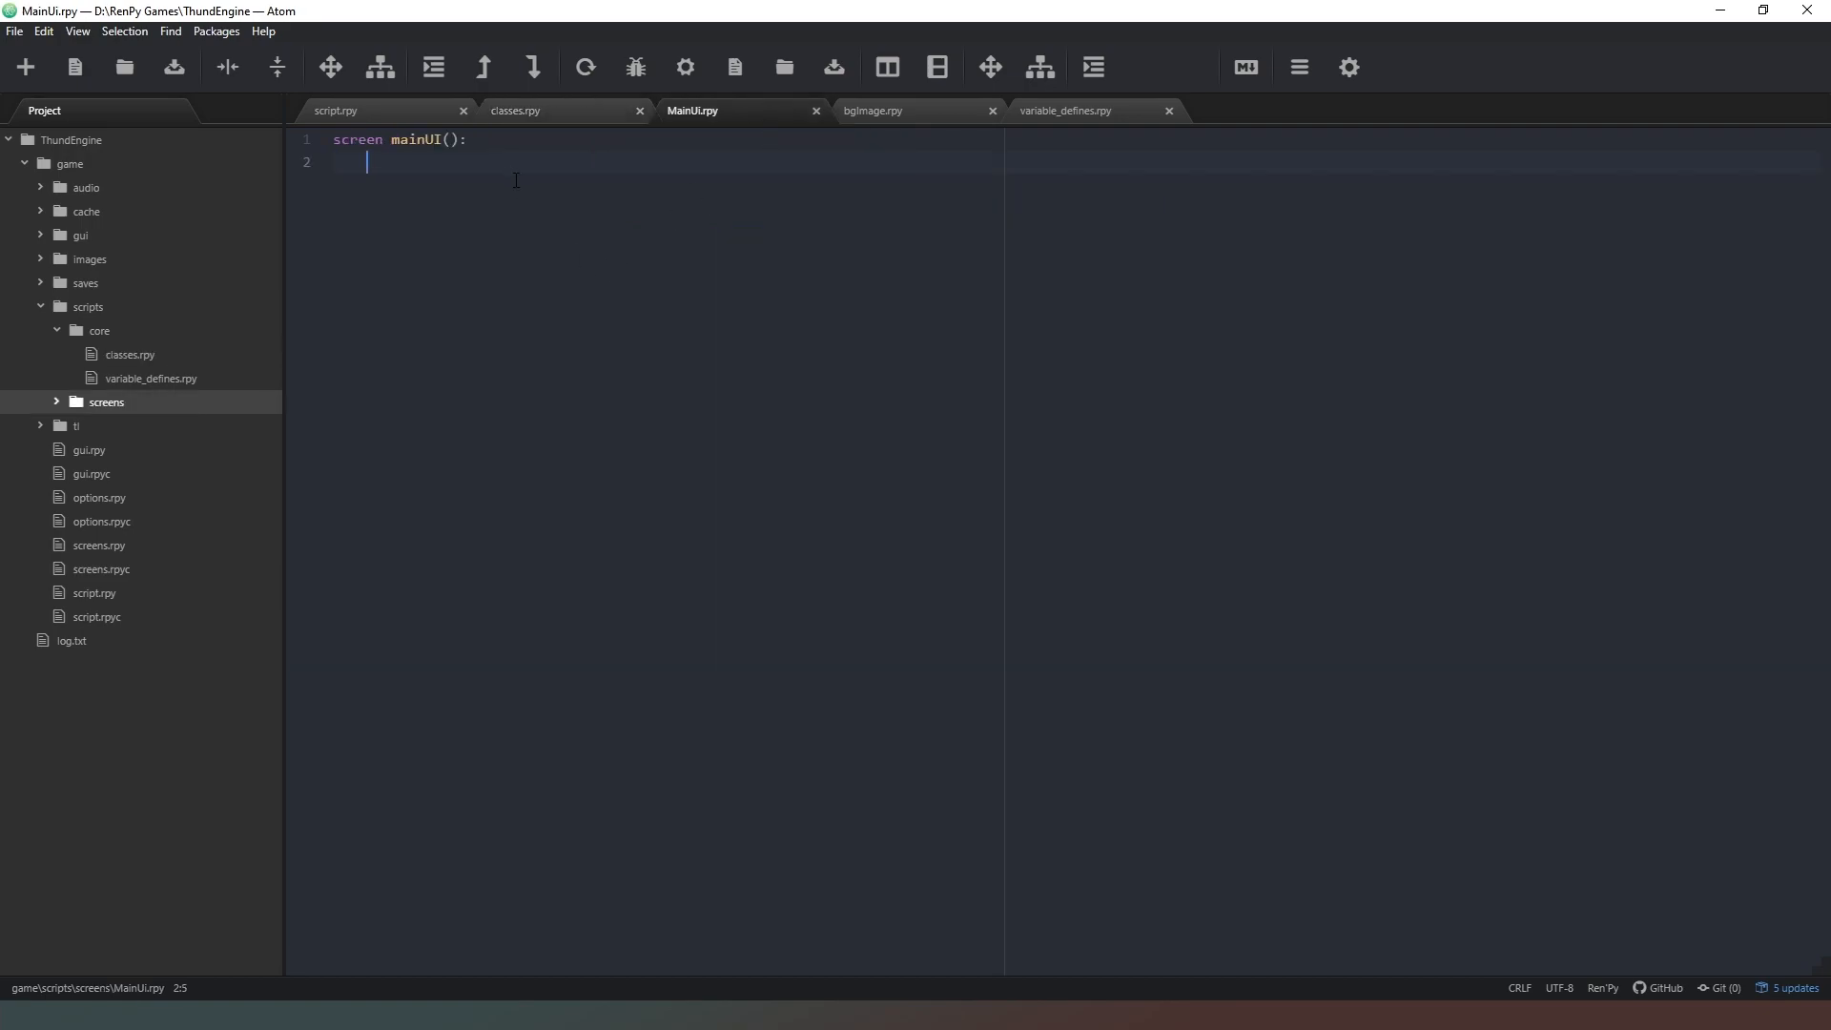
key("space")
key("BackSpace")
type("use")
left_click(873, 110)
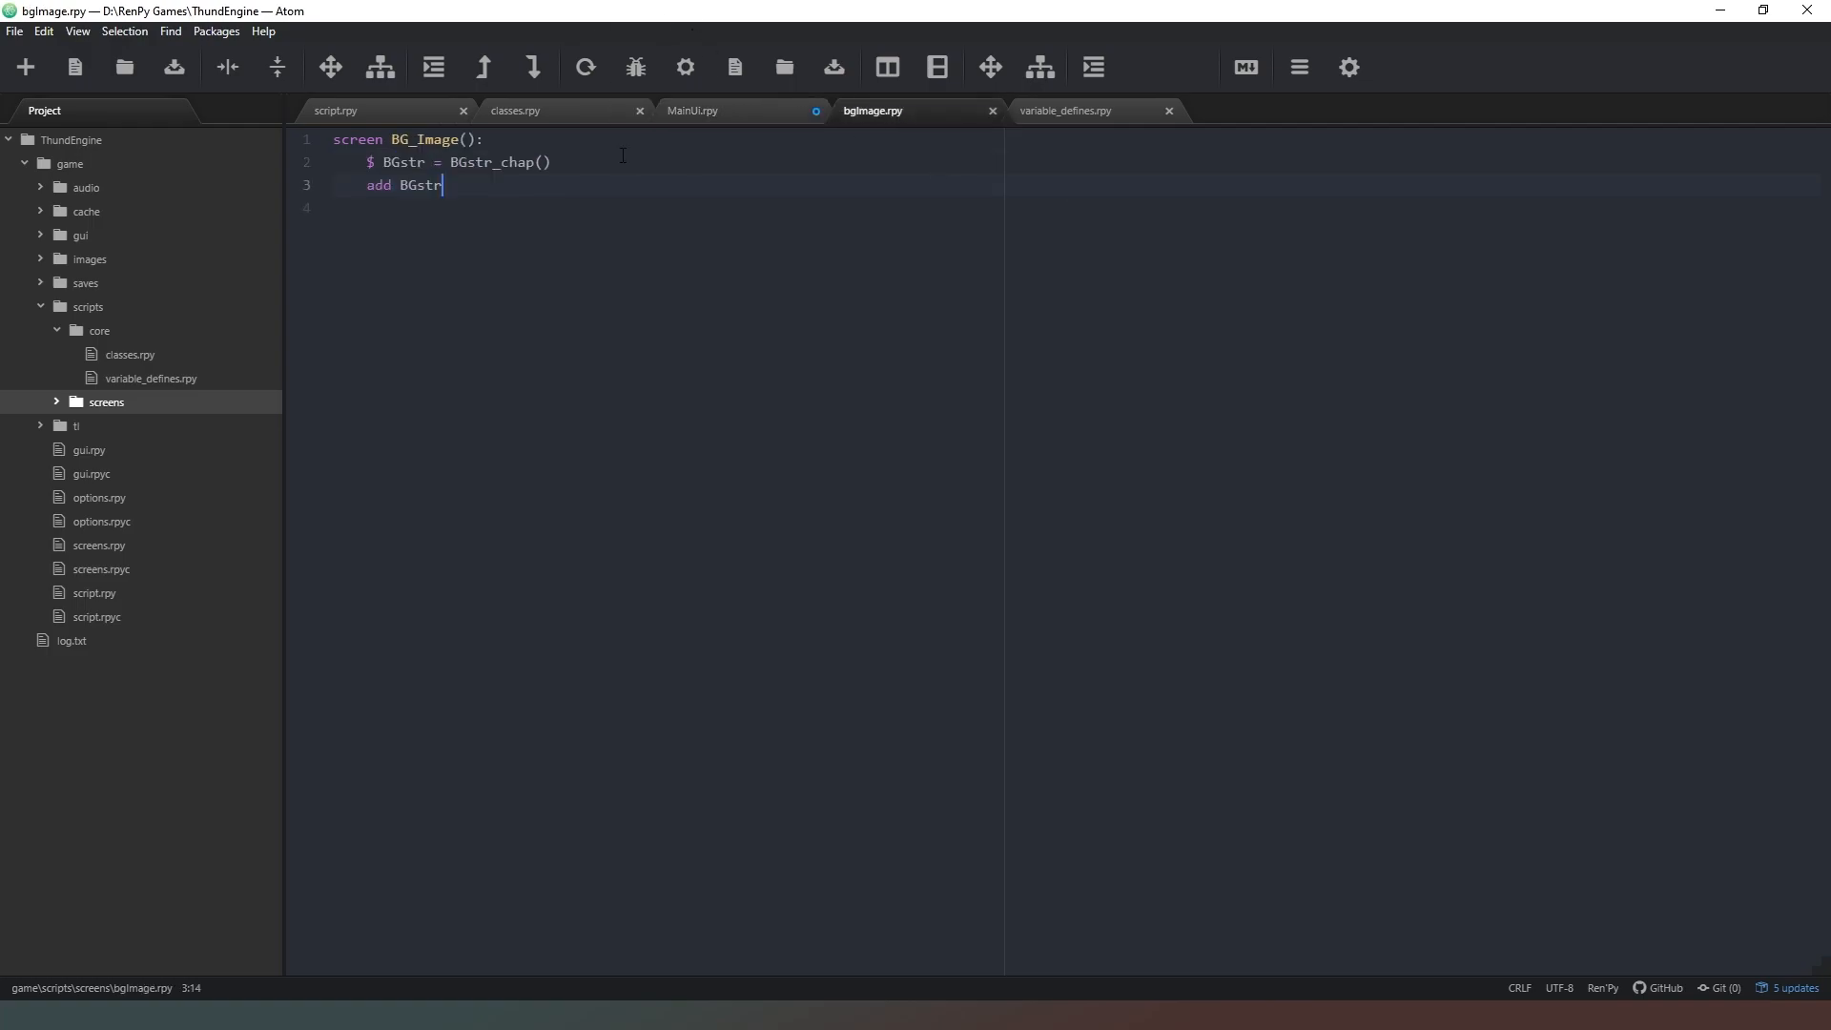
double_click(429, 139)
key("ctrl+c")
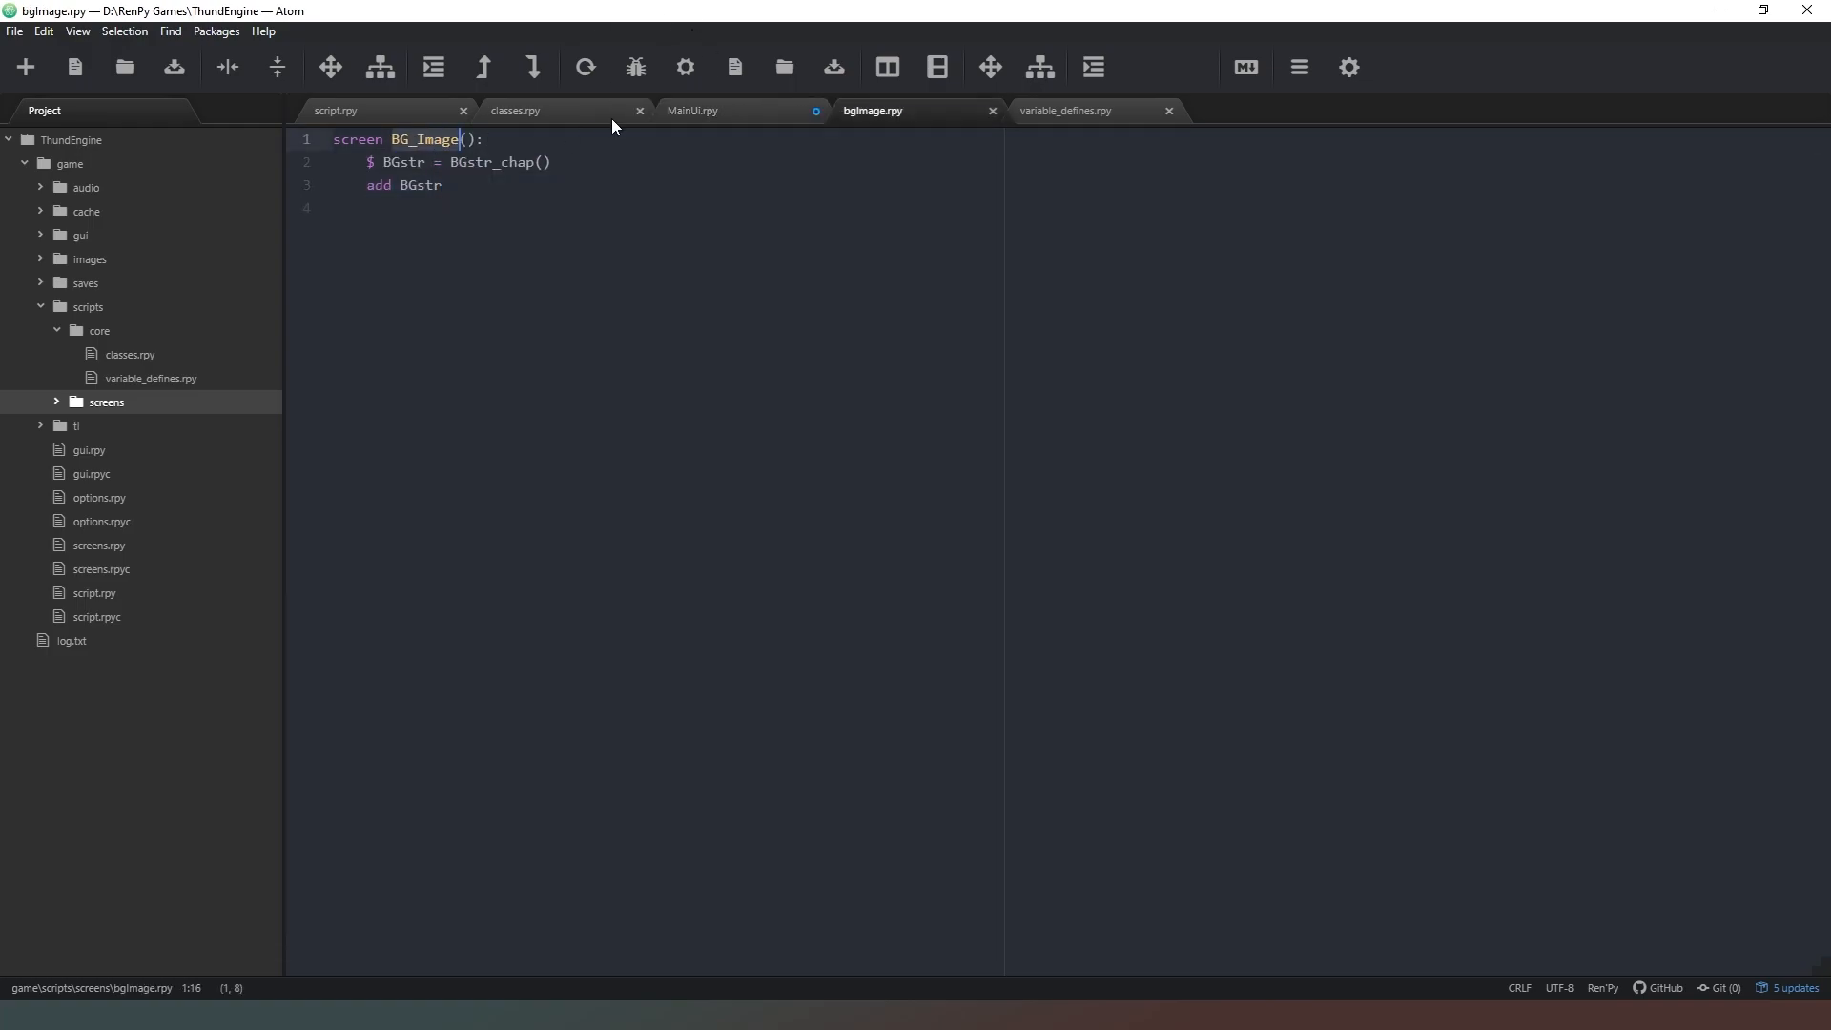
left_click(693, 111)
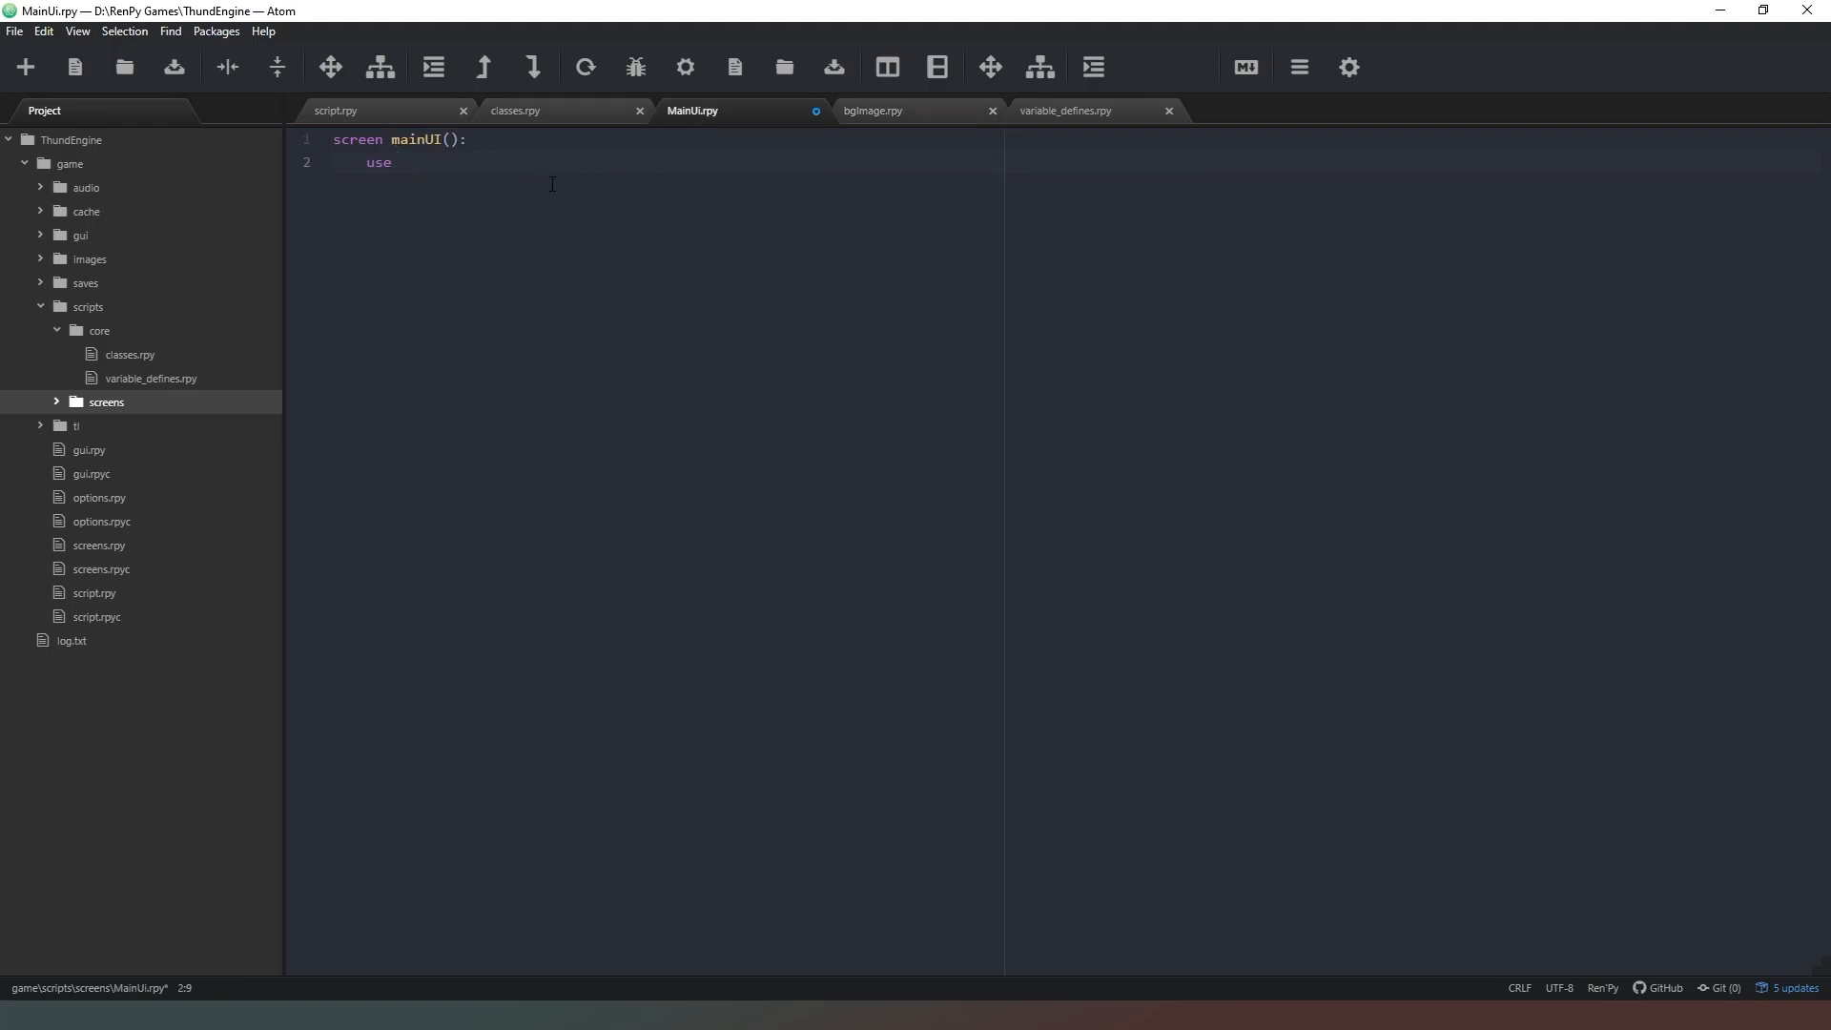
key("ctrl+v")
key("alt+Tab")
key("alt+Tab")
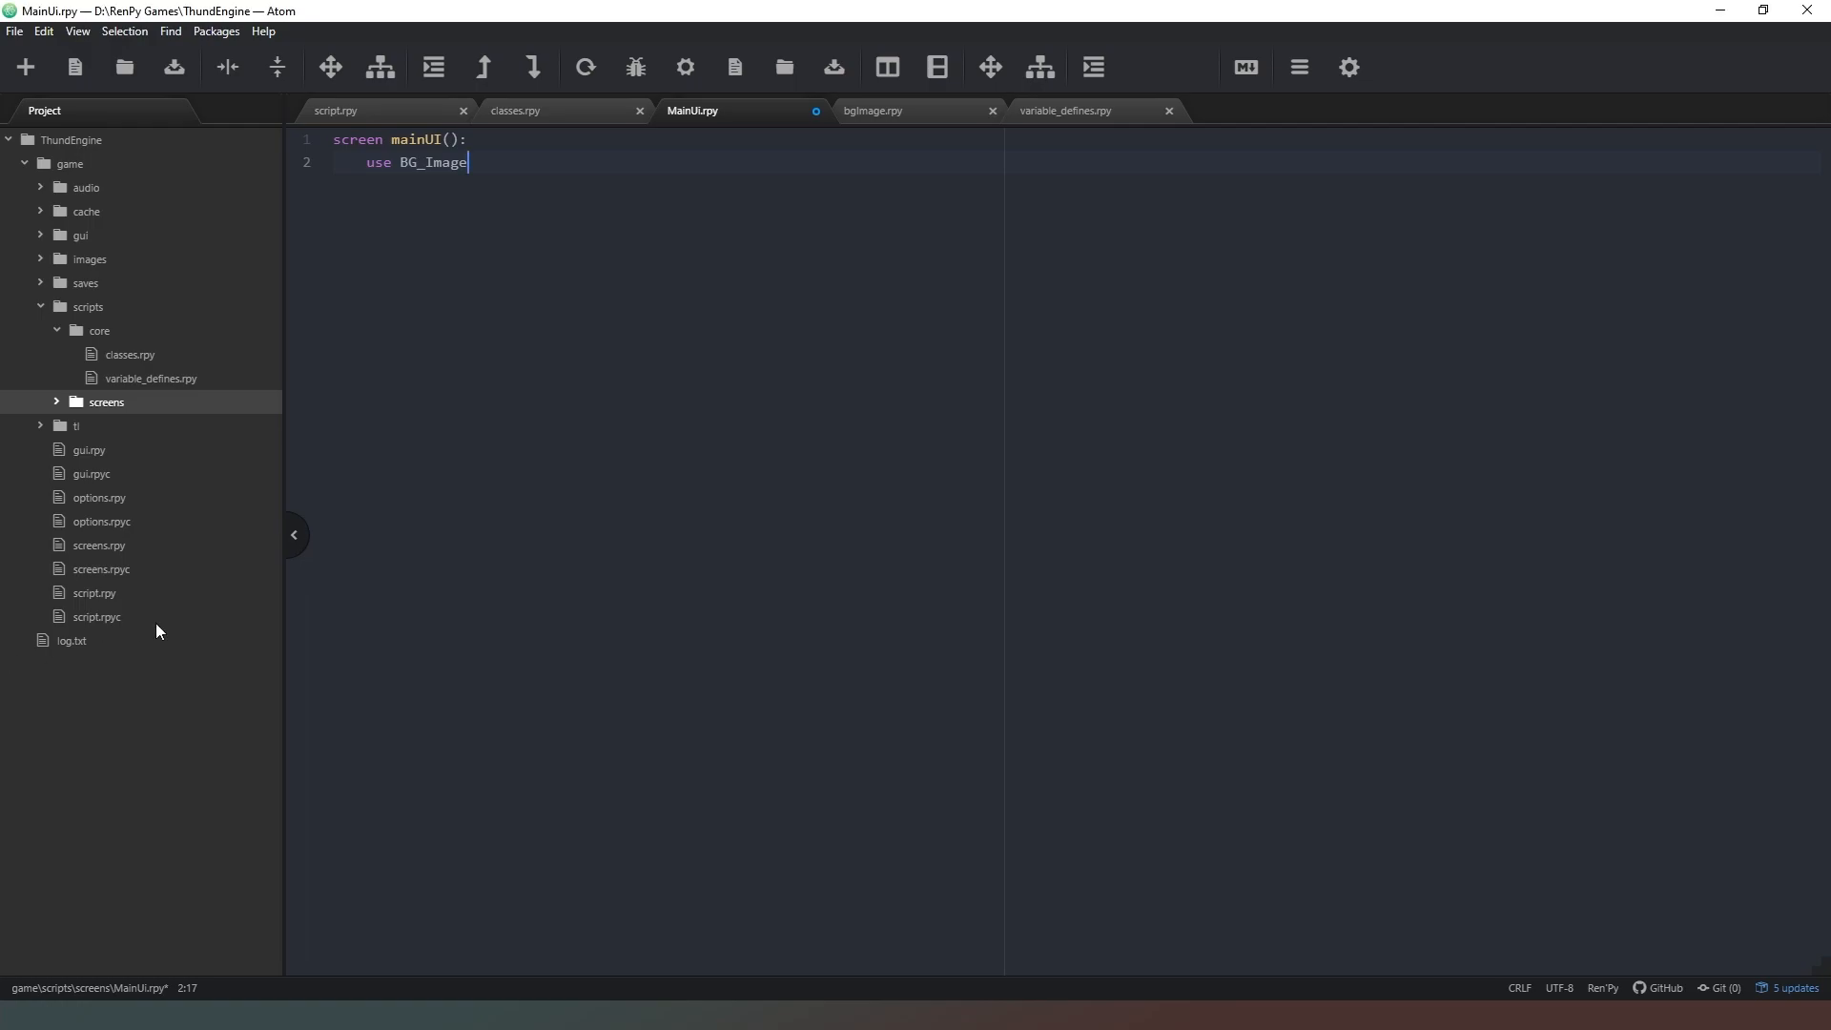